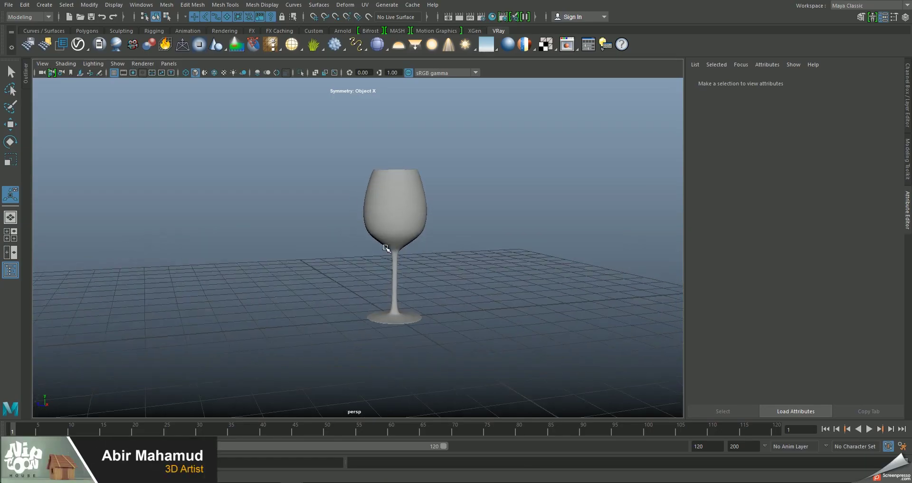
- Orbit and dolly the perspective view in closer on the wine glass
mouse_move(430, 260)
left_mouse_down("alt")
mouse_move(420, 285)
mouse_move(395, 291)
mouse_move(460, 287)
mouse_move(429, 321)
mouse_move(369, 230)
left_mouse_up("alt")
mouse_move(368, 255)
right_mouse_down("alt")
mouse_move(341, 195)
mouse_move(345, 203)
right_mouse_up("alt")
middle_click_drag(346, 203, 364, 225, "alt")
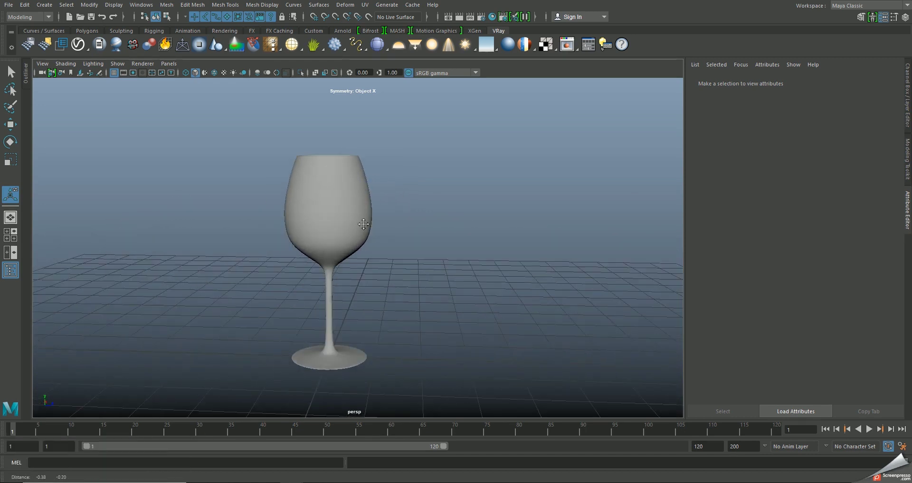
- Create a polygon plane and scale it up to about 23.958 as a floor under the glass
left_click(87, 31)
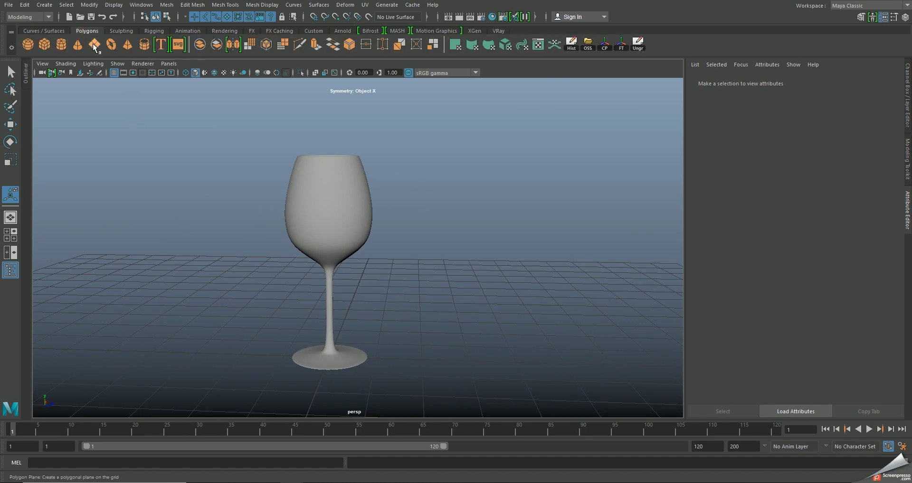
left_click(94, 48)
mouse_move(486, 286)
left_mouse_down("alt")
mouse_move(397, 252)
mouse_move(370, 280)
left_mouse_up("alt")
key("r")
left_click(354, 293)
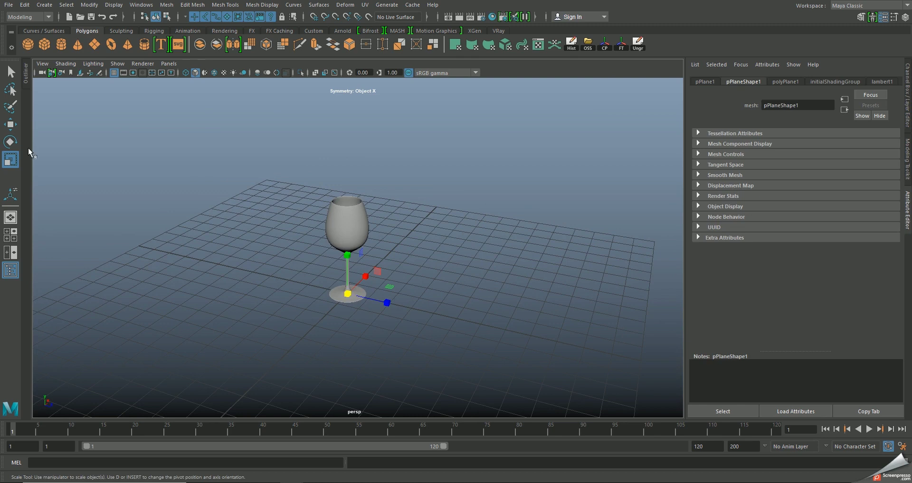
left_click_drag(346, 297, 401, 287)
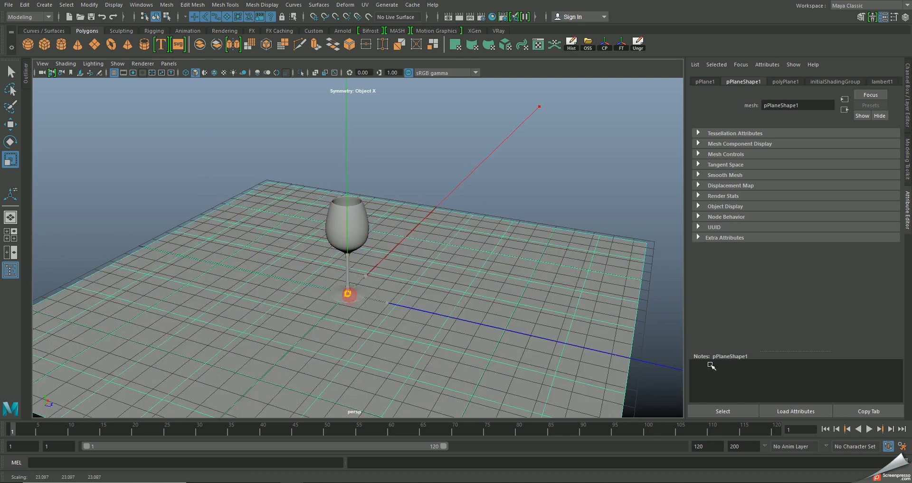
- Cut the polyPlane1 width and height subdivisions to 1 in the Channel Box
left_click_drag(436, 246, 744, 128, "alt")
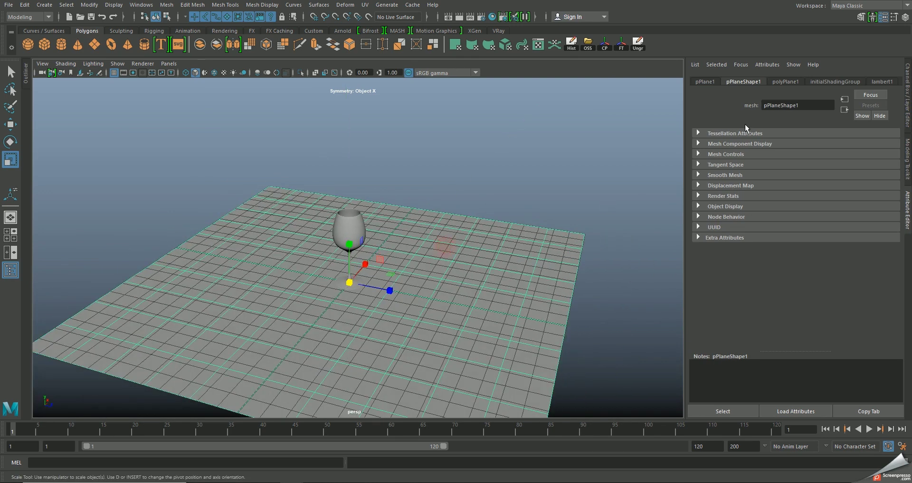
left_click(906, 82)
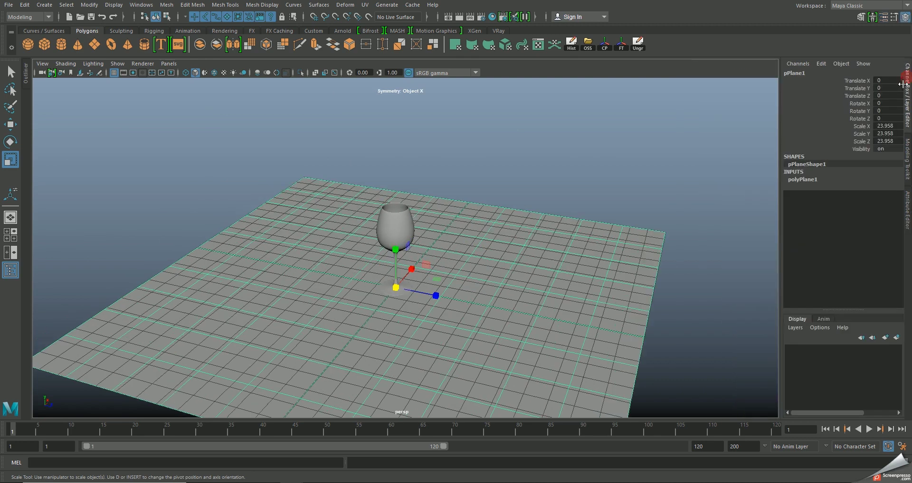
left_click(806, 181)
left_click_drag(850, 202, 850, 209)
middle_click_drag(584, 230, 515, 228)
right_click_drag(486, 211, 487, 96)
- Select the plane's border edges and try a trial extrude with Ctrl+E
double_click(540, 212)
key("r")
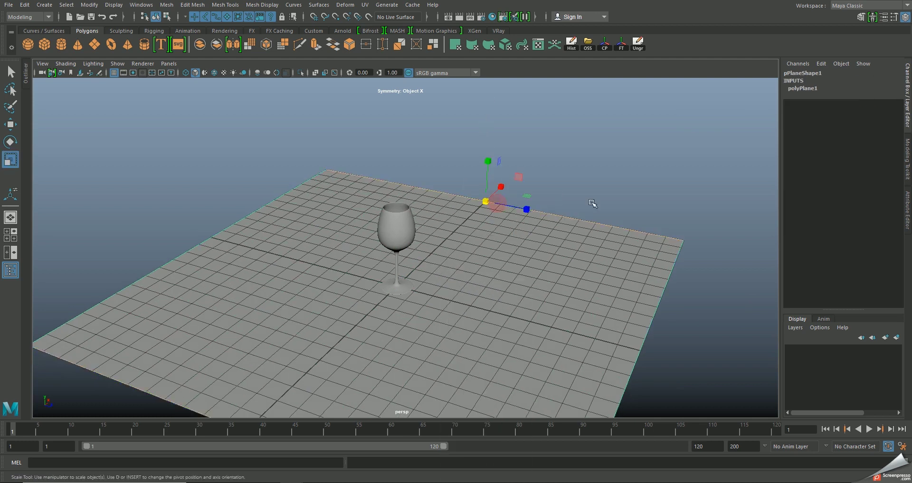
middle_click_drag(573, 214, 539, 223, "alt")
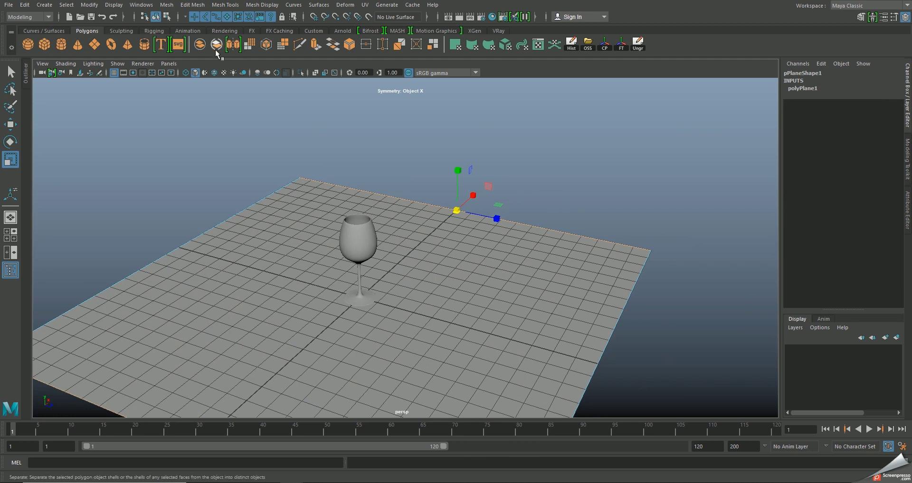
key("ctrl+e")
mouse_move(479, 183)
left_mouse_down("alt")
mouse_move(457, 211)
mouse_move(472, 228)
left_mouse_up("alt")
- Undo the trial extrude and turn Symmetry off in the Modeling Toolkit
key("ctrl+z")
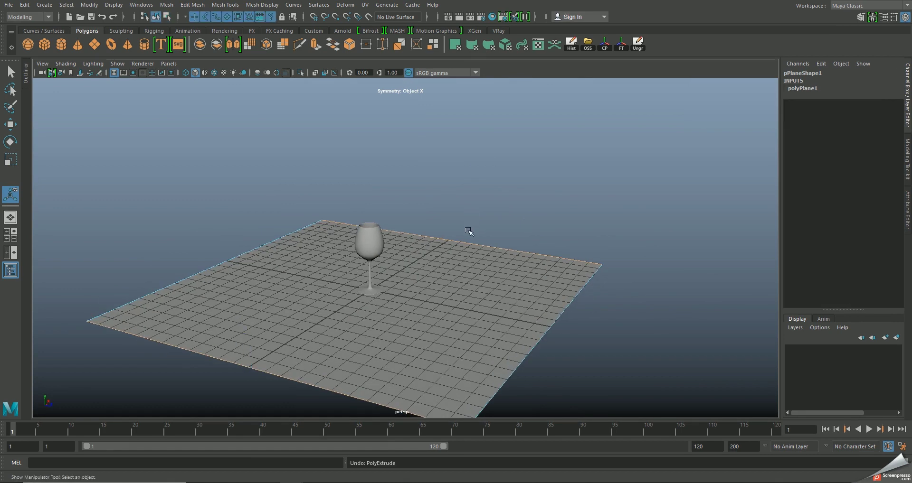
right_click_drag(446, 259, 517, 173)
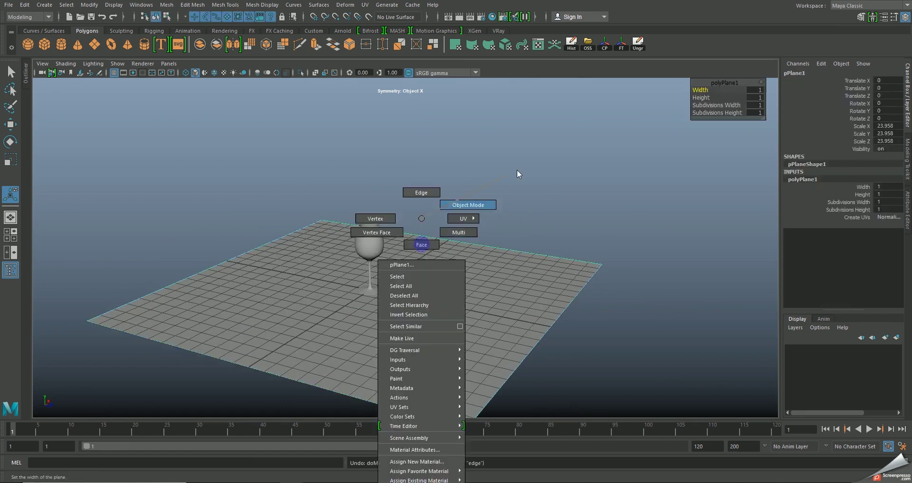
left_click(467, 254)
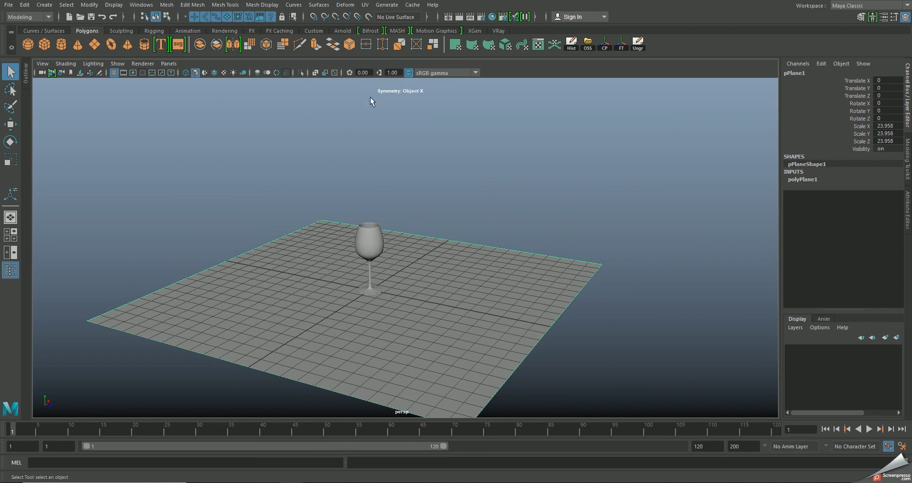
left_click(860, 17)
left_click(814, 195)
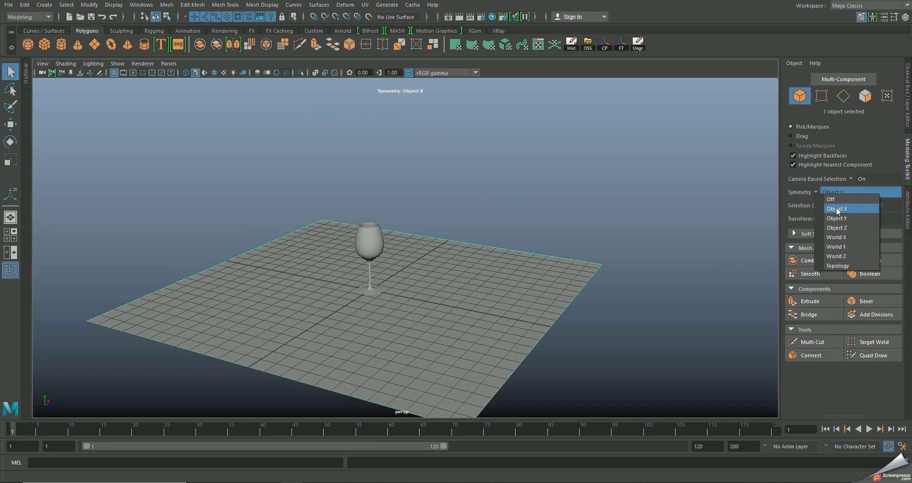
left_click(832, 200)
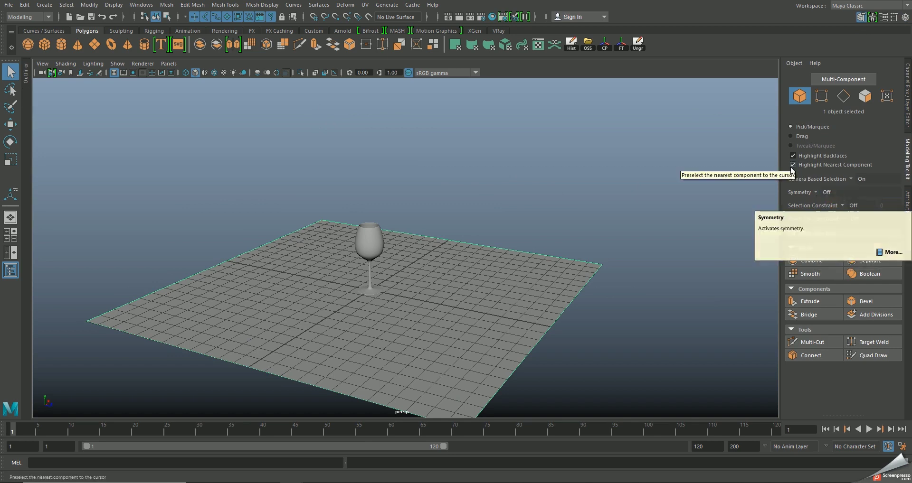
- Extrude the plane's far edge upward into a tall backdrop wall
left_click_drag(506, 187, 480, 230, "alt")
right_click_drag(428, 227, 425, 183)
left_click(418, 218)
left_click_drag(277, 139, 295, 138, "alt")
left_click(316, 48)
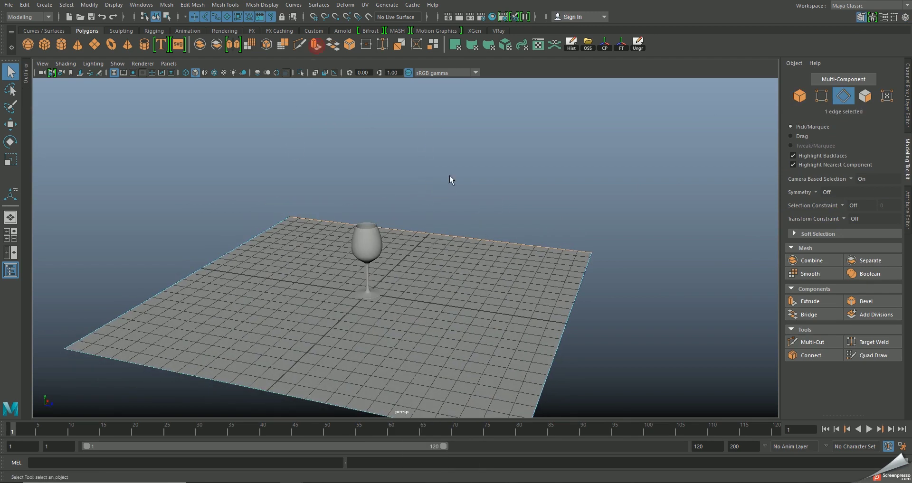
mouse_move(449, 176)
left_mouse_down("alt")
mouse_move(465, 223)
mouse_move(482, 79)
left_mouse_up("alt")
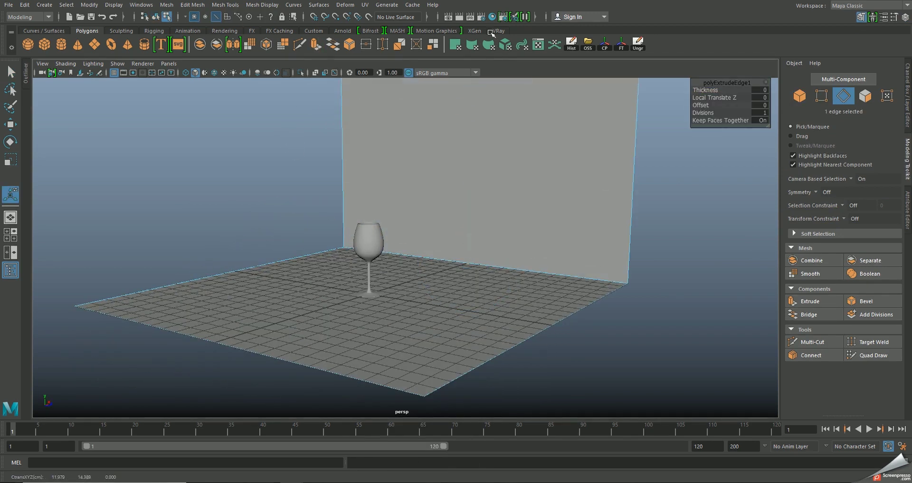
left_click_drag(563, 270, 573, 268, "alt")
- Select the corner edge where the wall meets the floor
left_click_drag(527, 249, 555, 242, "alt")
right_click_drag(470, 210, 474, 196)
left_click_drag(479, 233, 456, 237, "alt")
right_click_drag(457, 238, 463, 122)
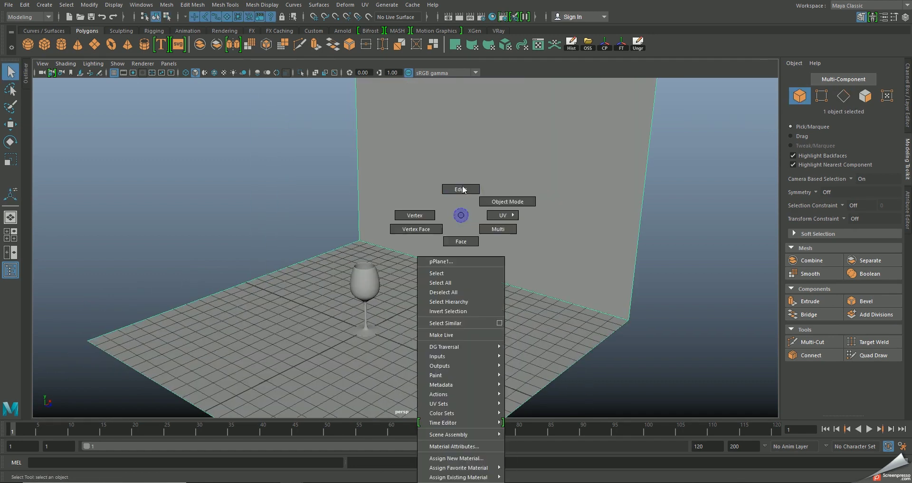
left_click(475, 274)
left_click_drag(474, 274, 511, 233, "alt")
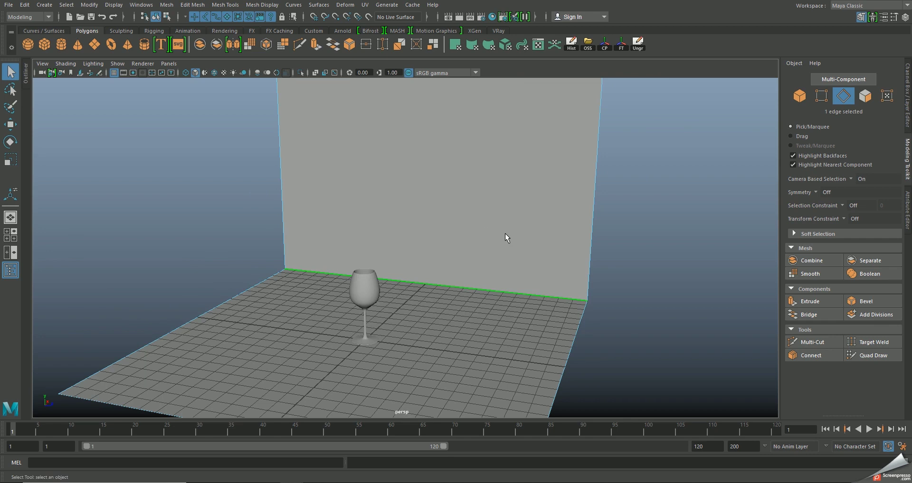
- Bevel the wall-floor corner edge with 12 segments into a smooth curve
right_click(461, 209, "shift")
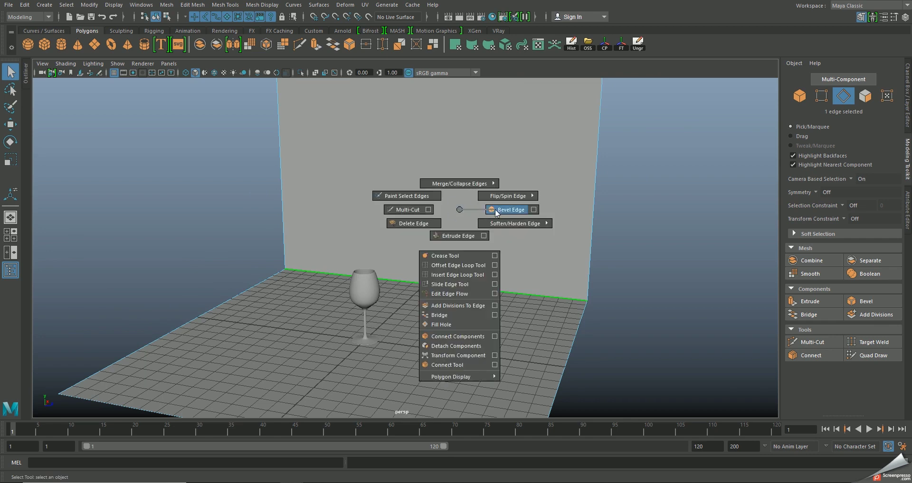
right_click_drag(463, 213, 490, 209, "shift")
left_click_drag(525, 216, 645, 133, "alt")
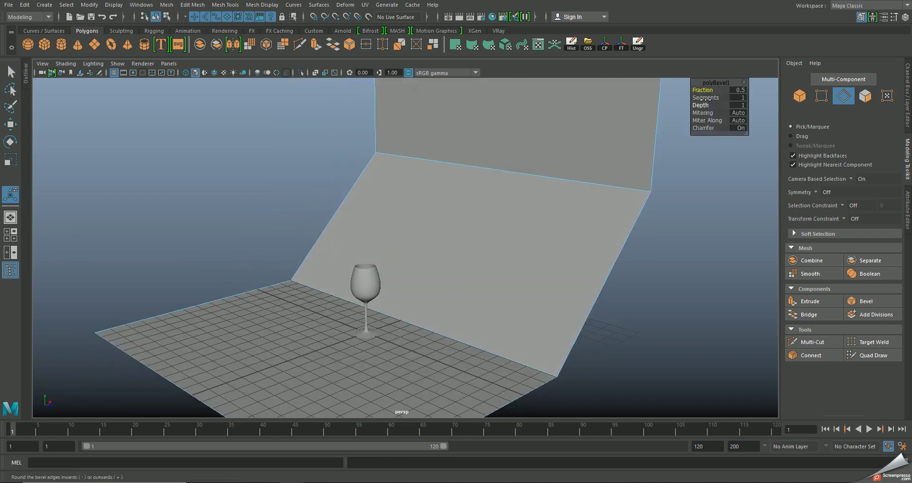
left_click_drag(733, 98, 743, 98)
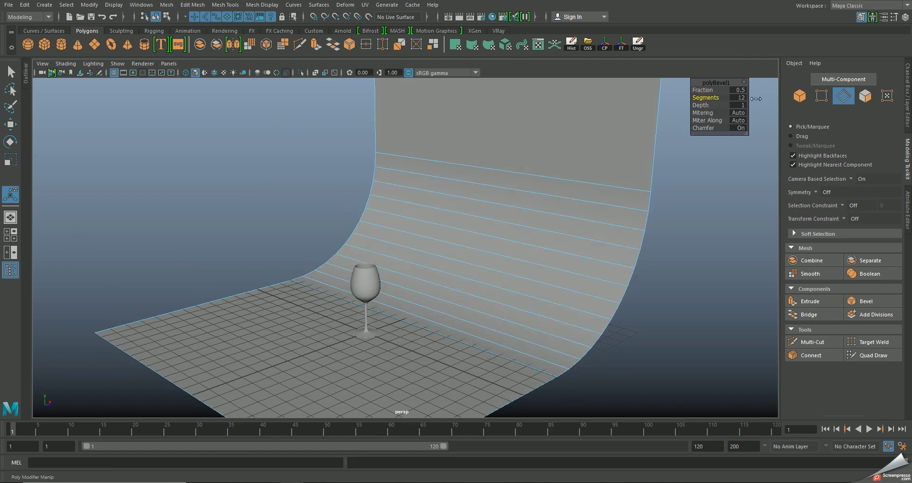
left_click_drag(593, 157, 475, 199, "alt")
- Stretch the backdrop much wider with the Scale tool and save the scene
right_click_drag(464, 187, 505, 173)
left_click_drag(493, 222, 461, 221, "alt")
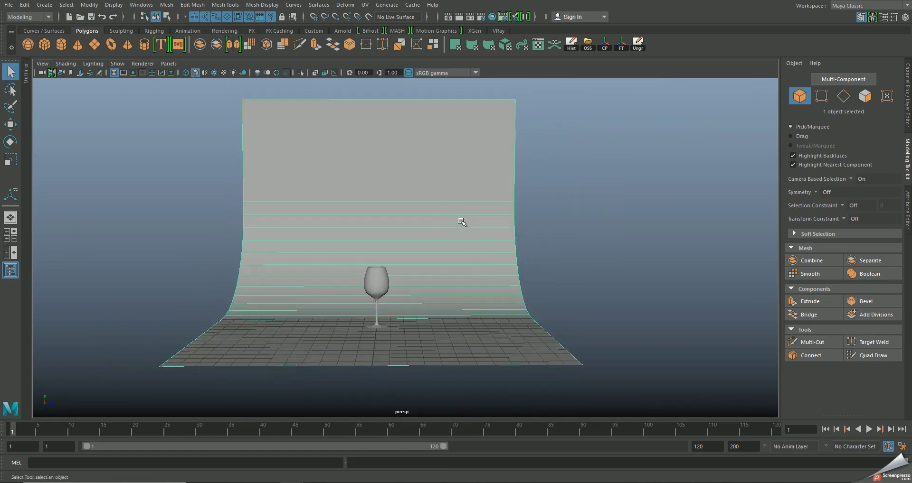
key("r")
left_click_drag(419, 327, 515, 326)
key("ctrl+s")
- Move the backdrop's front edge outward, then bring the view closer to the glass
left_click_drag(433, 233, 275, 237, "alt")
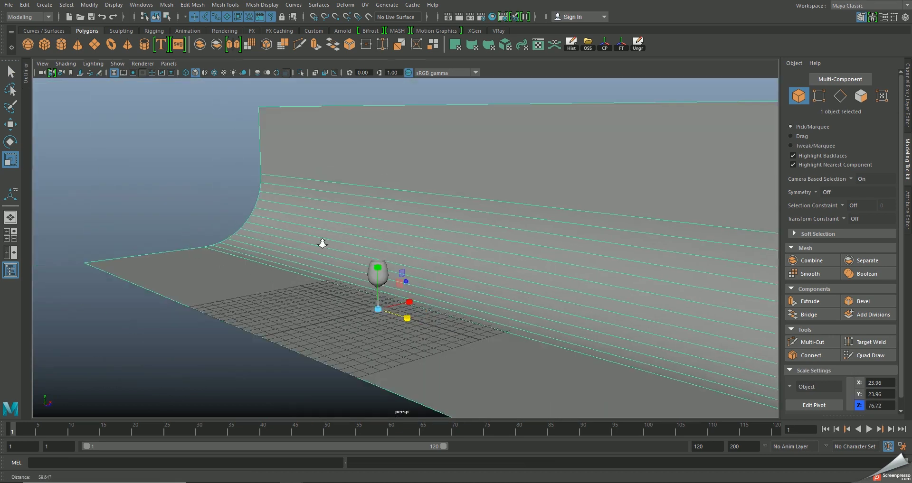
right_click_drag(275, 237, 275, 209)
left_click(270, 292)
scroll(270, 292, "down", 5)
mouse_move(270, 292)
left_mouse_down("alt")
mouse_move(285, 284)
mouse_move(264, 294)
left_mouse_up("alt")
key("w")
right_click_drag(366, 193, 480, 133)
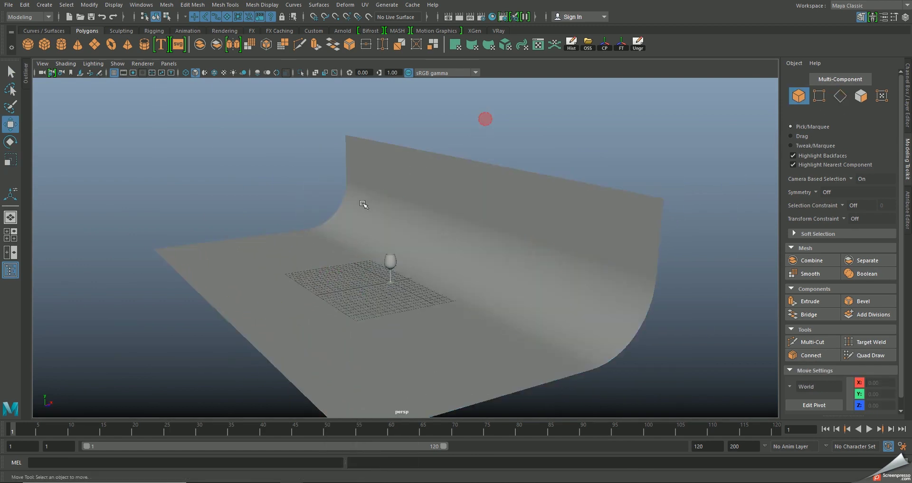
left_click_drag(366, 203, 387, 270, "alt")
right_click_drag(386, 271, 423, 329, "alt")
scroll(423, 329, "up", 3)
- Select and frame the wine glass on its own
left_click(336, 201)
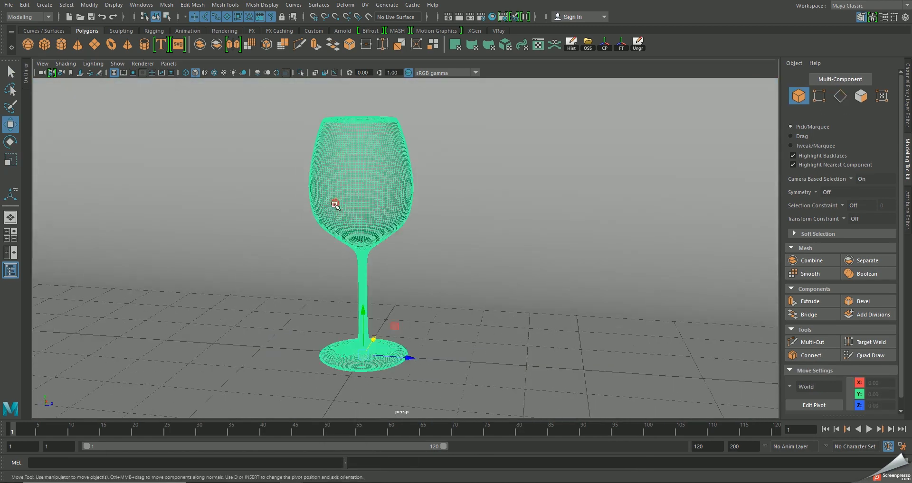
key("f")
left_click(450, 322, "shift")
mouse_move(369, 336)
left_mouse_down("alt")
mouse_move(358, 320)
mouse_move(375, 285)
left_mouse_up("alt")
left_click(364, 162)
left_click_drag(364, 161, 379, 257, "alt")
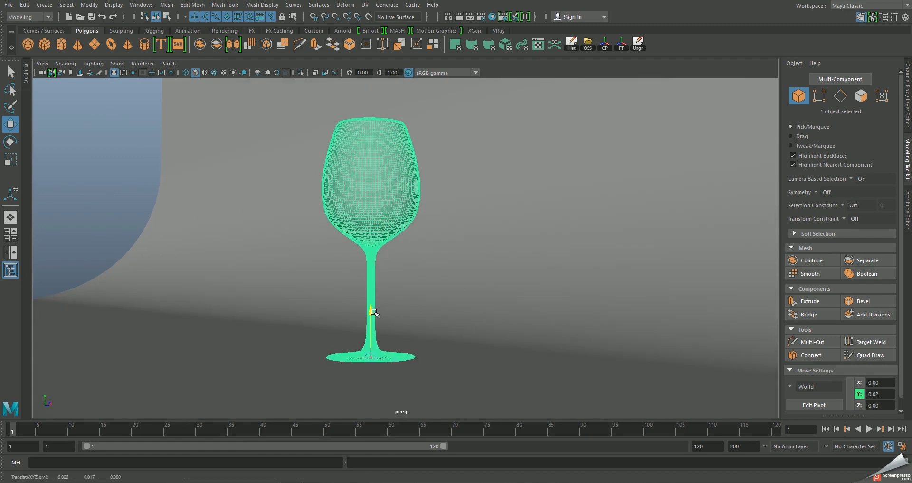
left_click(95, 146)
left_click_drag(283, 159, 319, 163, "alt")
left_click(401, 177)
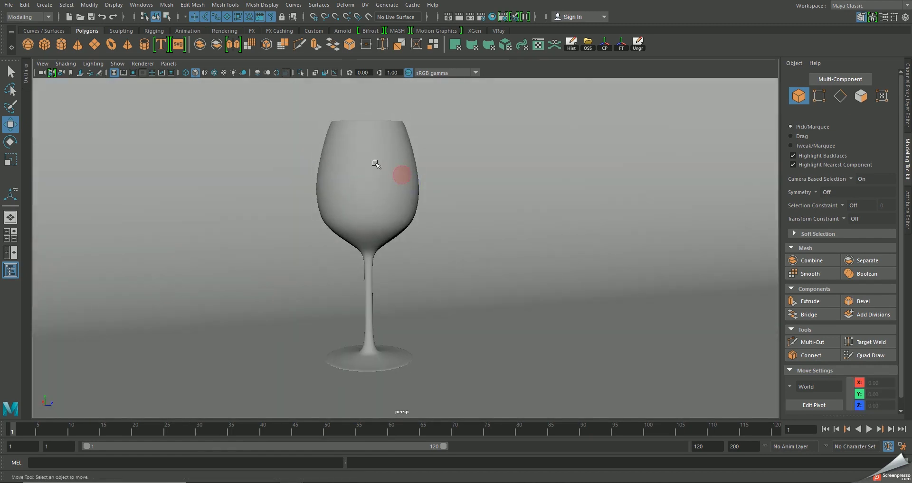
- Assign a new VRay Mtl material (VRayMtl1) to the wine glass
right_click(388, 146)
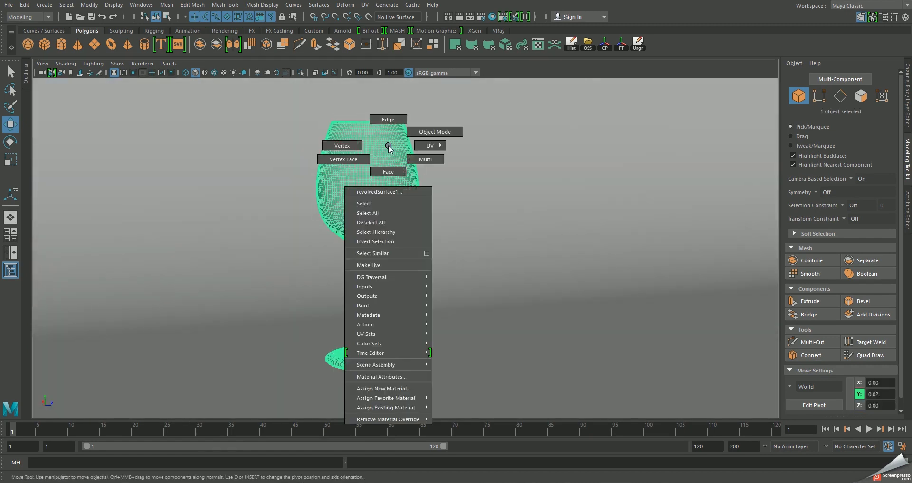
left_click(398, 391)
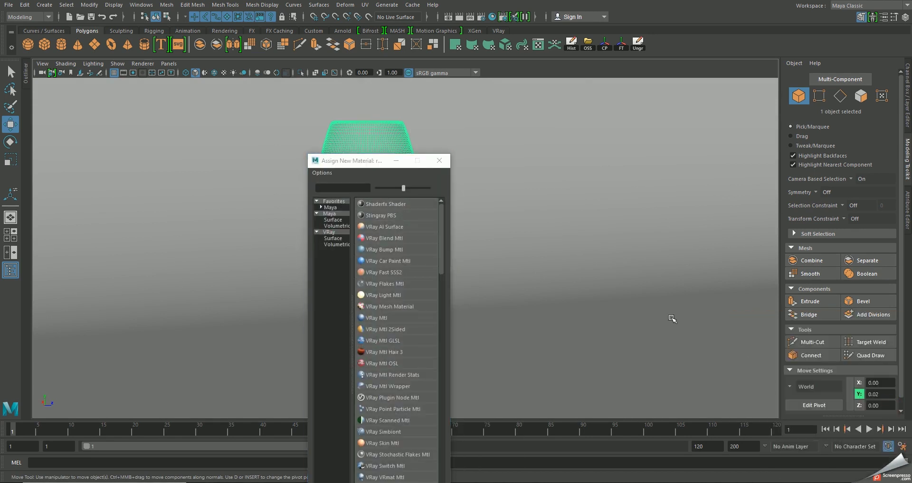
left_click_drag(378, 164, 590, 112)
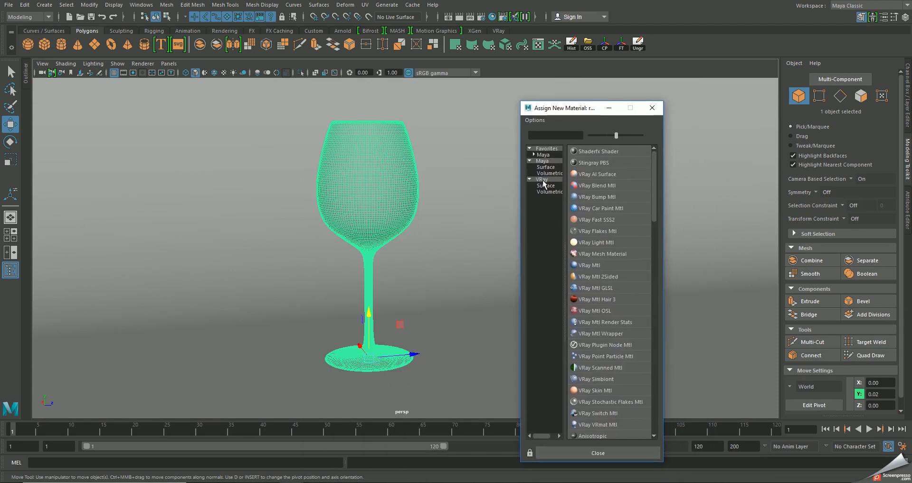
left_click(542, 180)
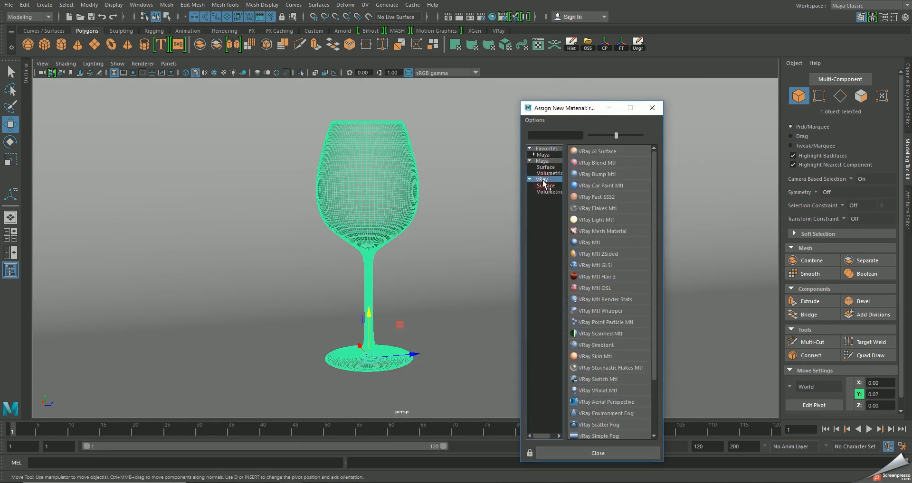
left_click(599, 243)
left_click_drag(492, 207, 470, 202, "alt")
- Rename the glass material from VRayMtl1 to glass_mat
right_click_drag(472, 202, 482, 172, "alt")
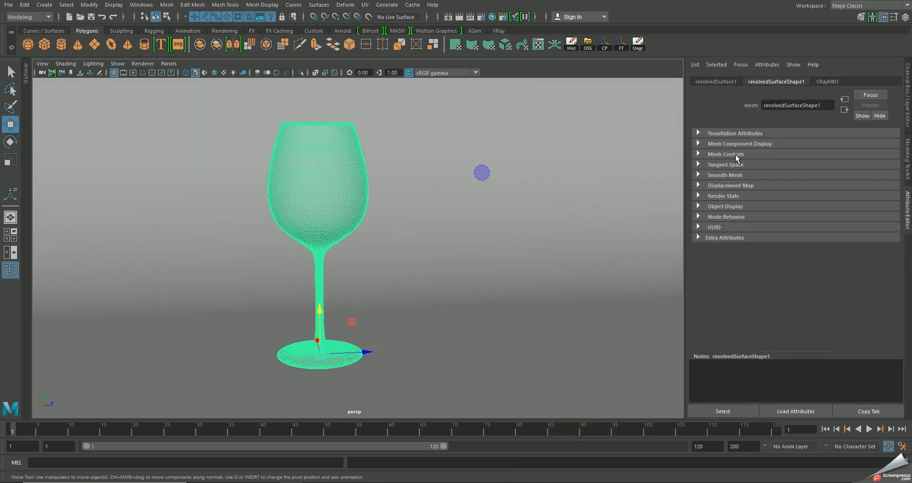
left_click(829, 82)
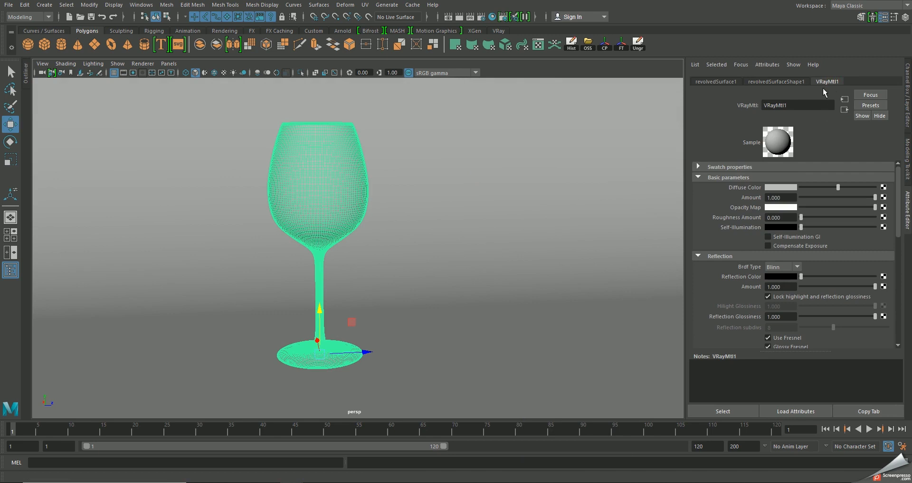
double_click(798, 104)
type("glass_mat")
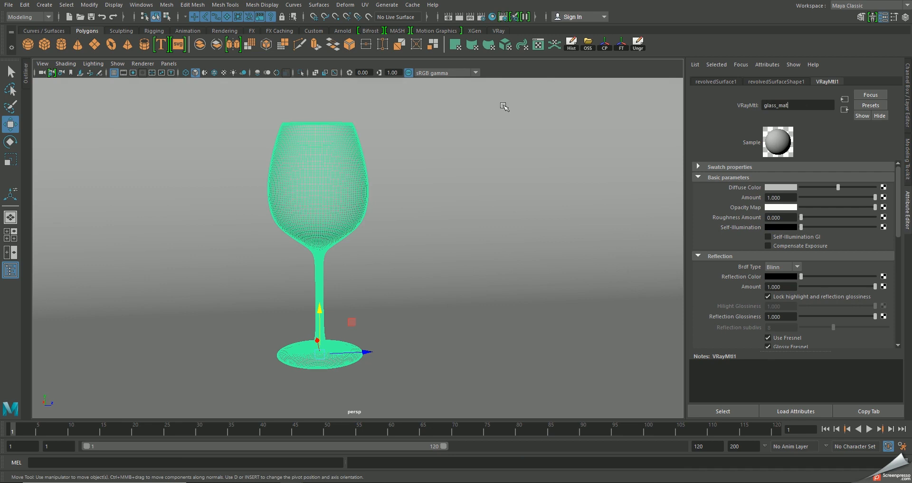
key("Return")
right_click_drag(421, 150, 435, 148, "alt")
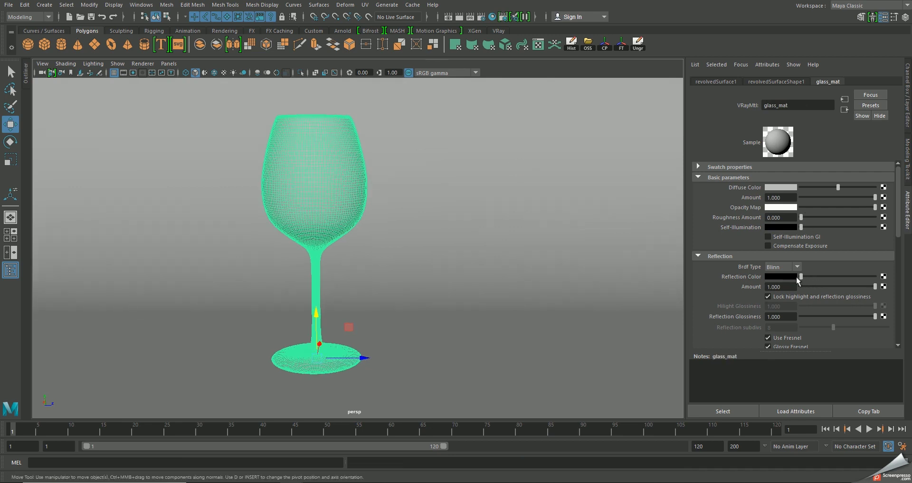
- Set Reflection and Refraction Color to white, then select the backdrop plane
left_click_drag(801, 277, 876, 277)
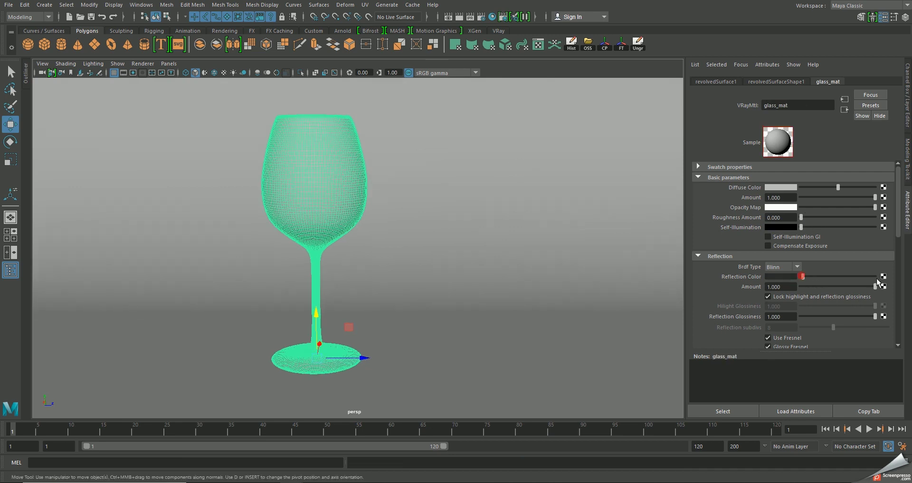
scroll(844, 261, "down", 2)
scroll(845, 261, "down", 2)
scroll(844, 261, "down", 2)
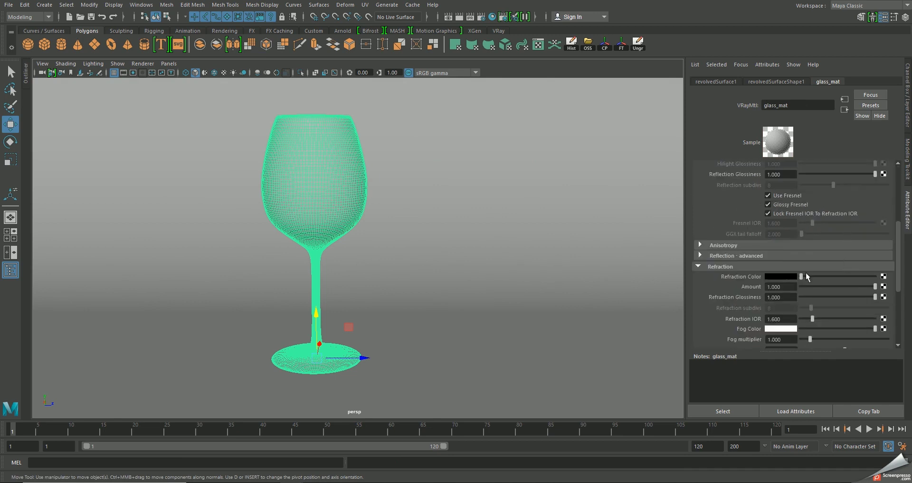
left_click_drag(801, 276, 876, 276)
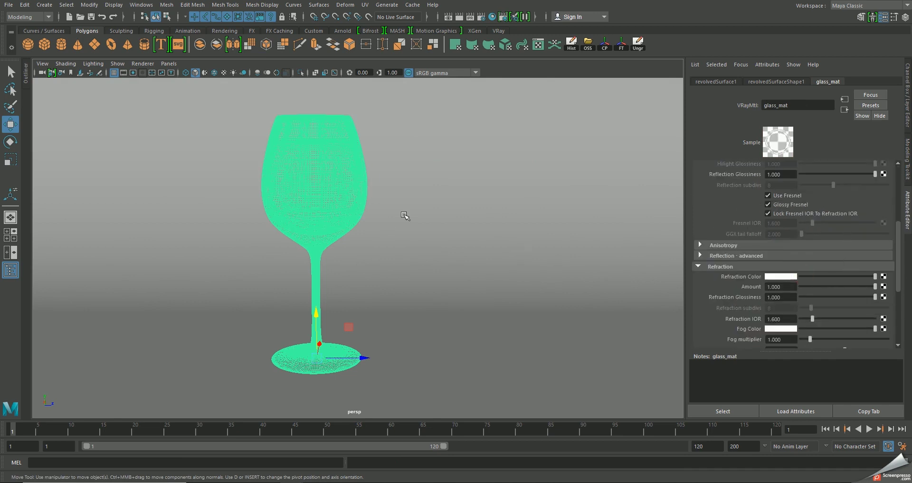
left_click(463, 203)
right_click(451, 140)
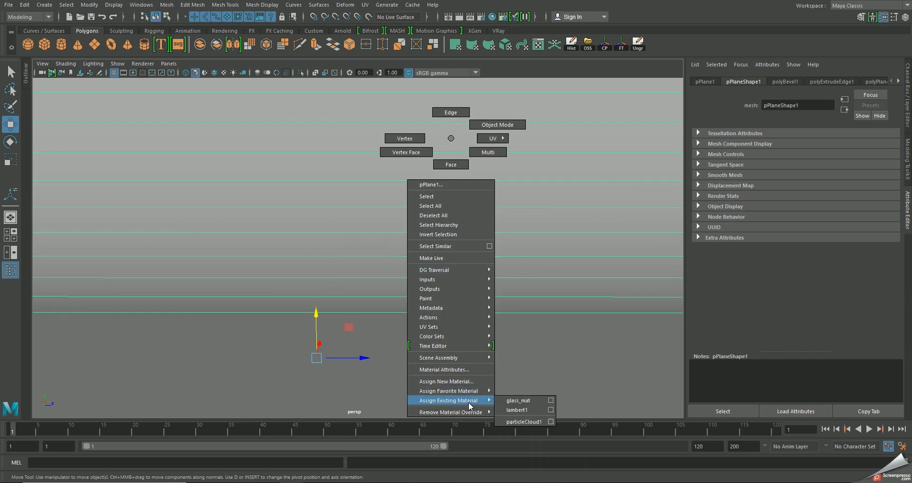
mouse_move(448, 391)
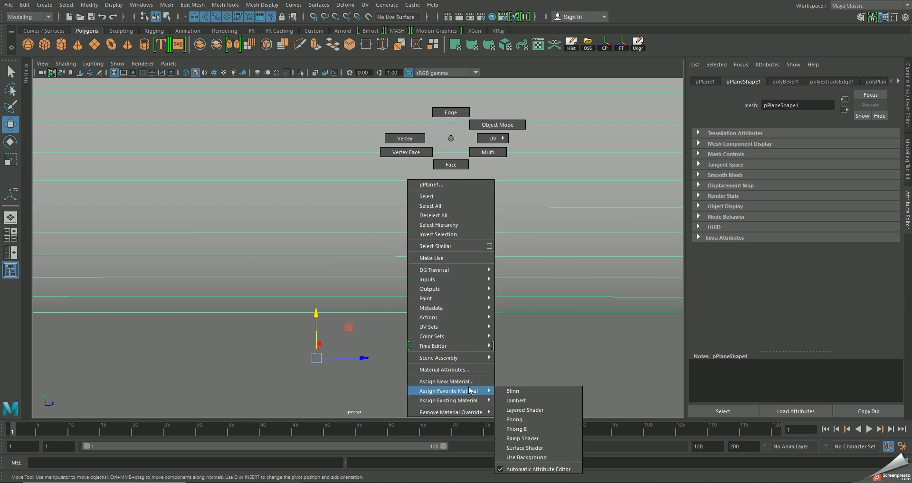
- Give the backdrop a new VRay Mtl (VRayMtl2) and open its Diffuse Color picker
left_click(468, 382)
left_click(328, 233)
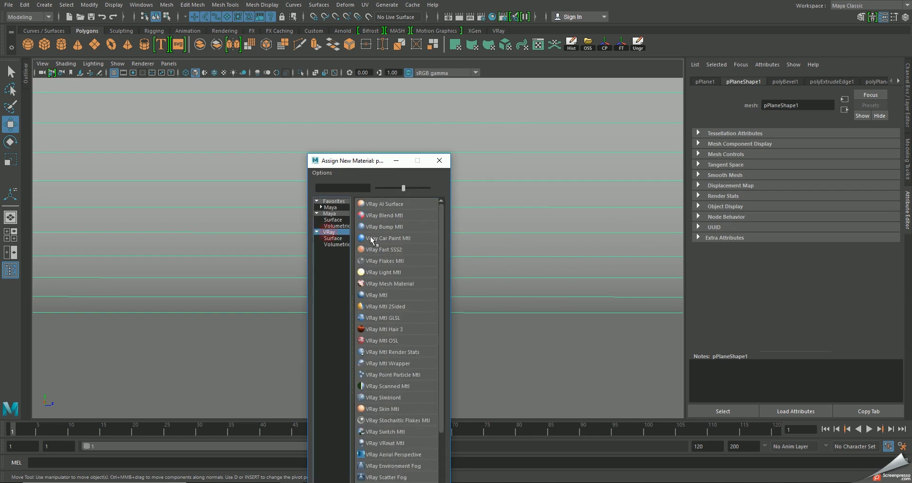
left_click(385, 295)
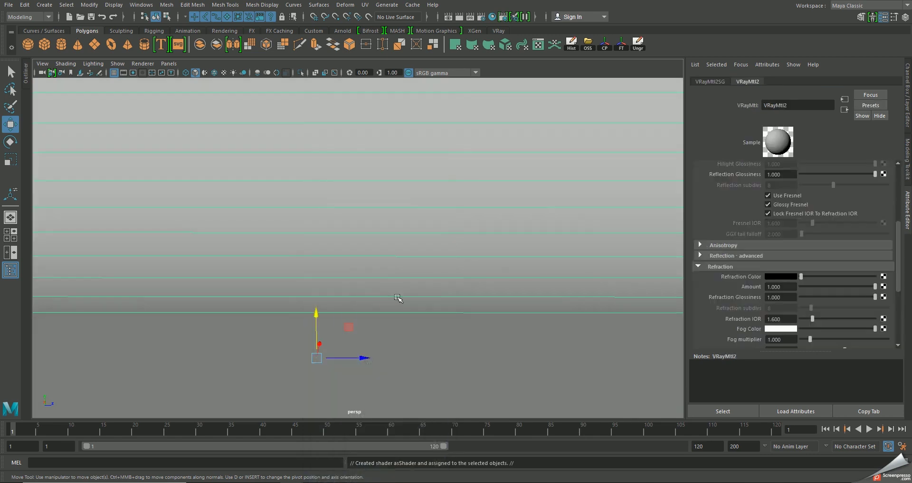
left_click_drag(488, 266, 458, 259, "alt")
scroll(864, 232, "up", 5)
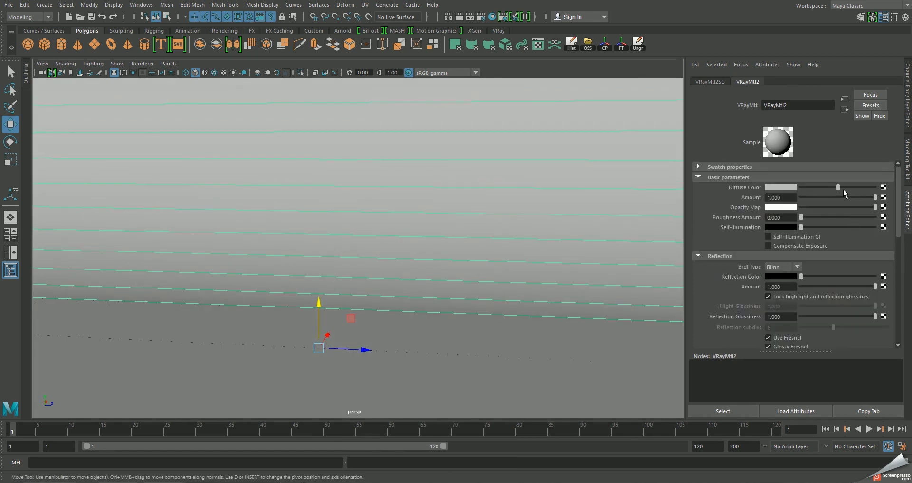
left_click(781, 188)
left_click_drag(432, 220, 408, 260, "alt")
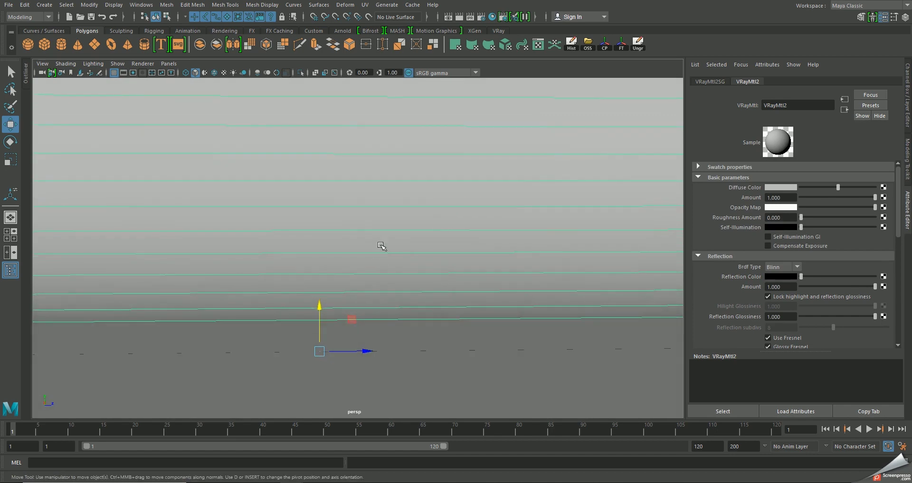
- Clear the selection, turn on Wireframe on Shaded, and move the camera toward the glass
scroll(448, 295, "down", 5)
left_click_drag(283, 216, 464, 342)
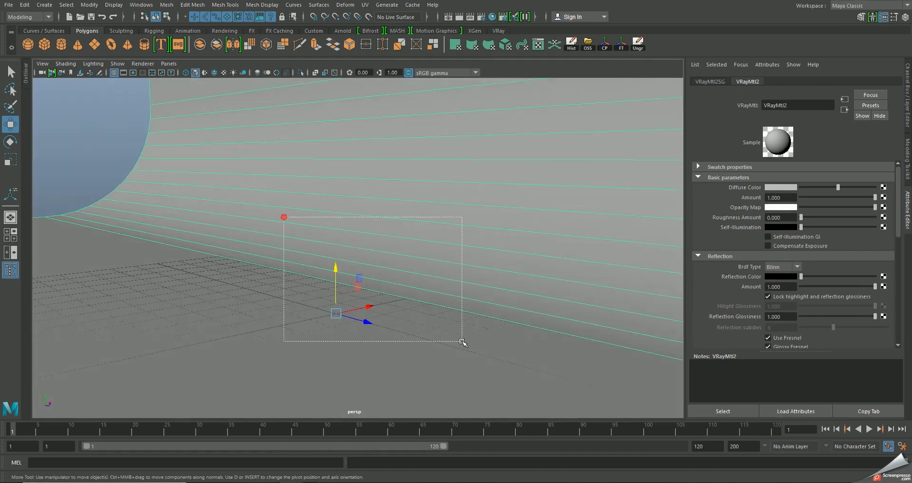
left_click(92, 107)
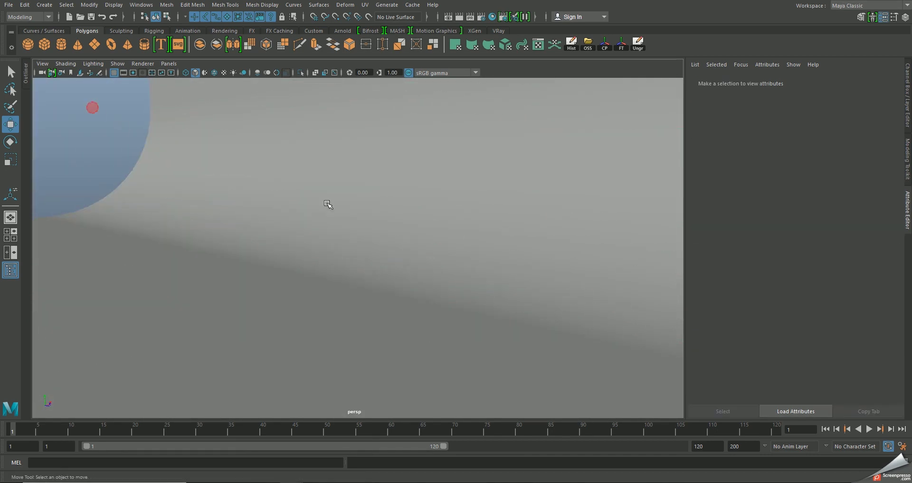
left_click(214, 73)
mouse_move(370, 172)
left_mouse_down("alt")
mouse_move(436, 192)
mouse_move(243, 132)
left_mouse_up("alt")
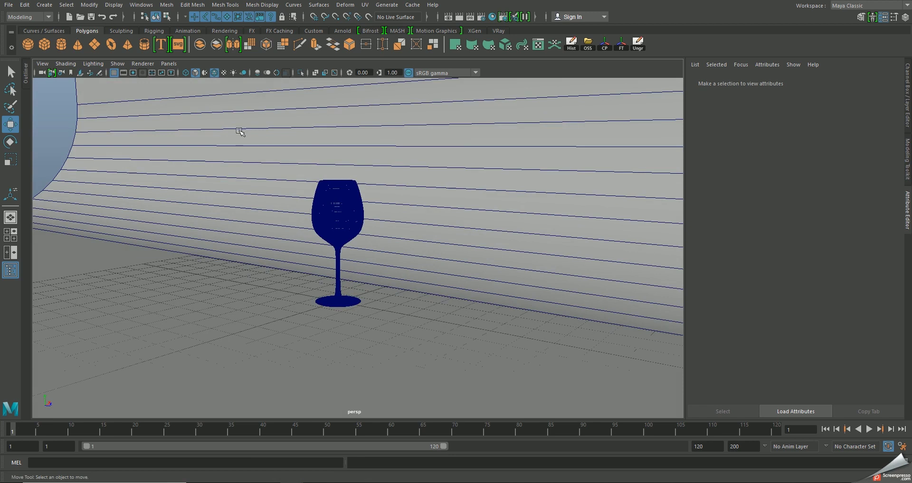
right_click_drag(326, 138, 448, 188, "alt")
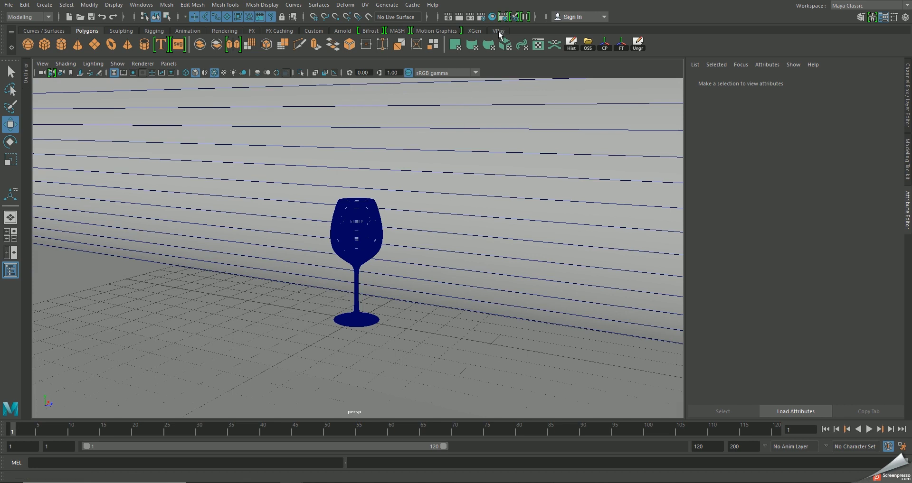
- Create a V-Ray rectangle light and lift it above the floor
left_click(498, 31)
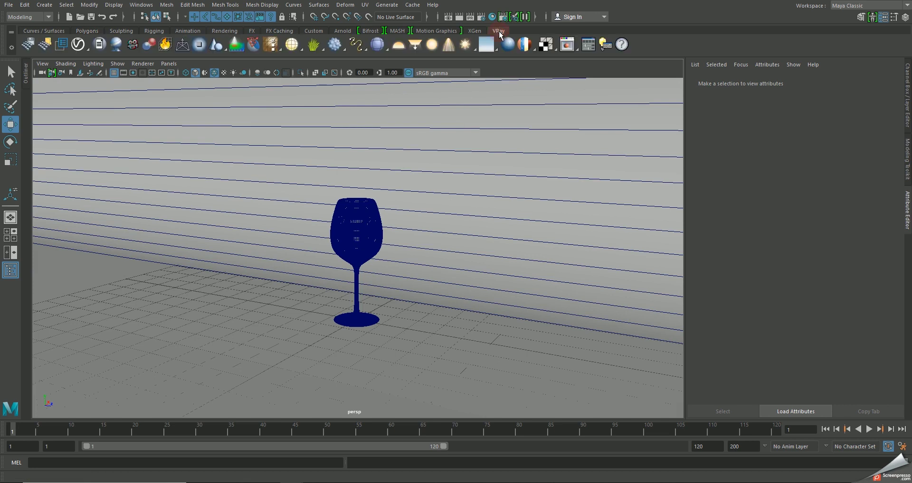
left_click(416, 46)
mouse_move(417, 159)
left_mouse_down("alt")
mouse_move(380, 302)
mouse_move(316, 323)
mouse_move(507, 319)
left_mouse_up("alt")
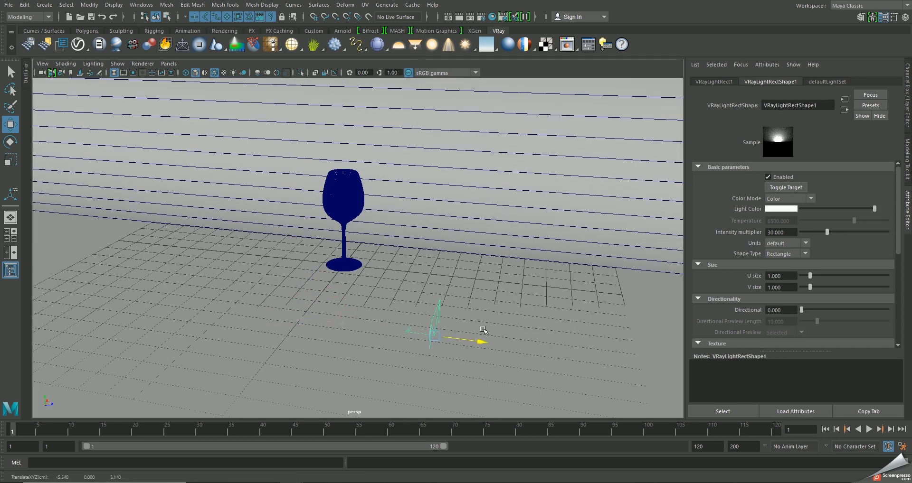
left_click_drag(471, 274, 485, 149)
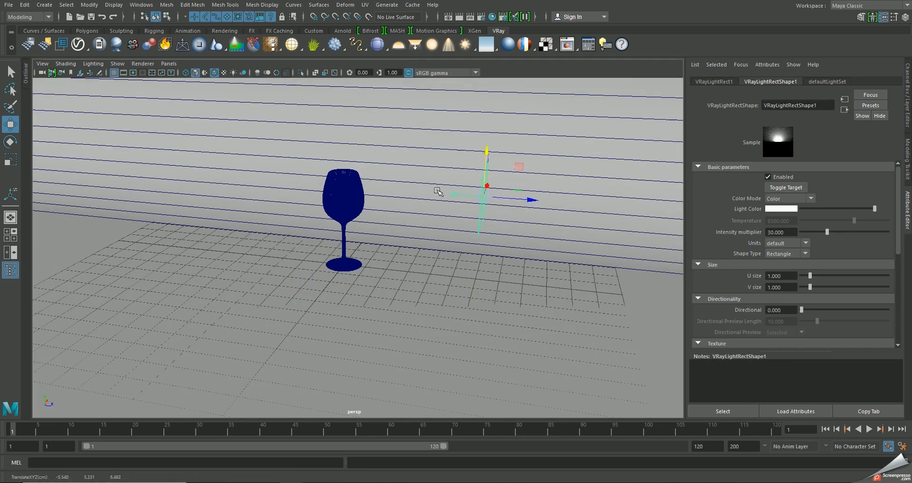
left_click_drag(411, 211, 414, 209, "alt")
- Aim the light at the glass stem, place it above-right, and set U size to 3
key("t")
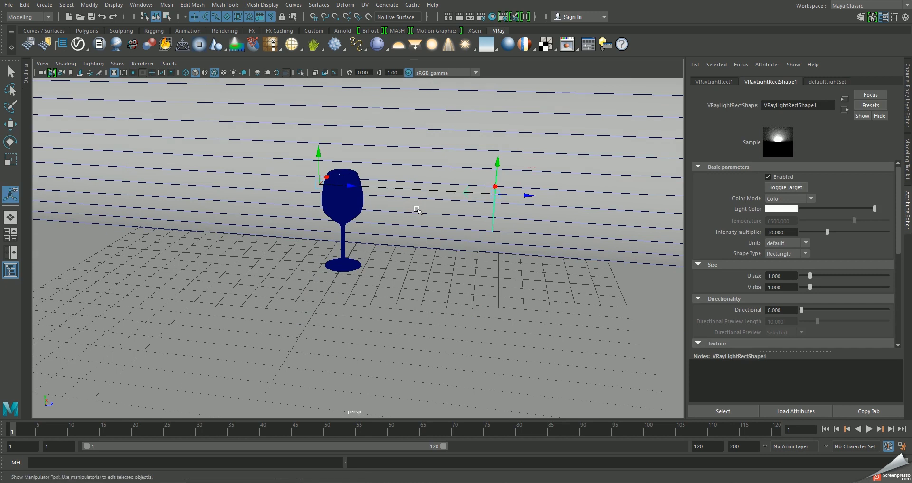
left_click_drag(332, 167, 335, 162, "alt")
mouse_move(342, 126)
left_mouse_down()
mouse_move(334, 243)
mouse_move(525, 136)
mouse_move(413, 89)
mouse_move(380, 90)
mouse_move(366, 105)
mouse_move(451, 199)
mouse_move(498, 198)
left_mouse_up()
mouse_move(515, 151)
left_mouse_down()
mouse_move(546, 150)
mouse_move(702, 227)
left_mouse_up()
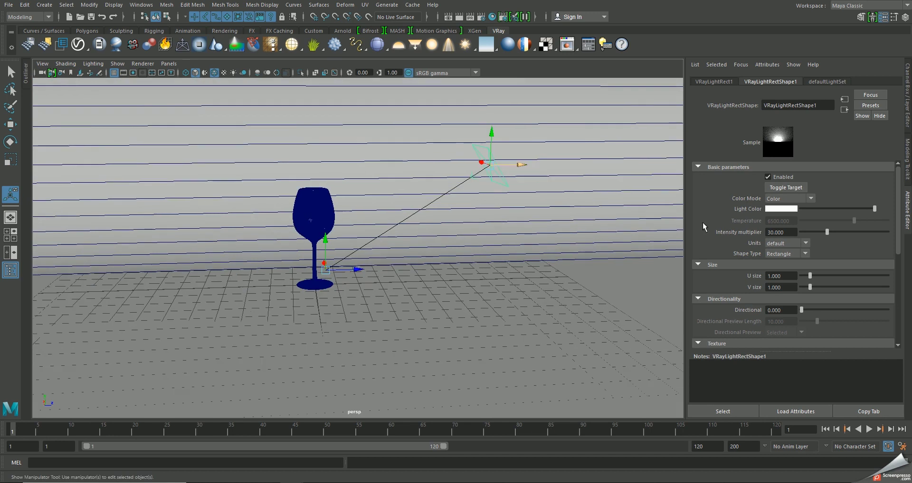
scroll(798, 272, "down", 3)
left_click(792, 219)
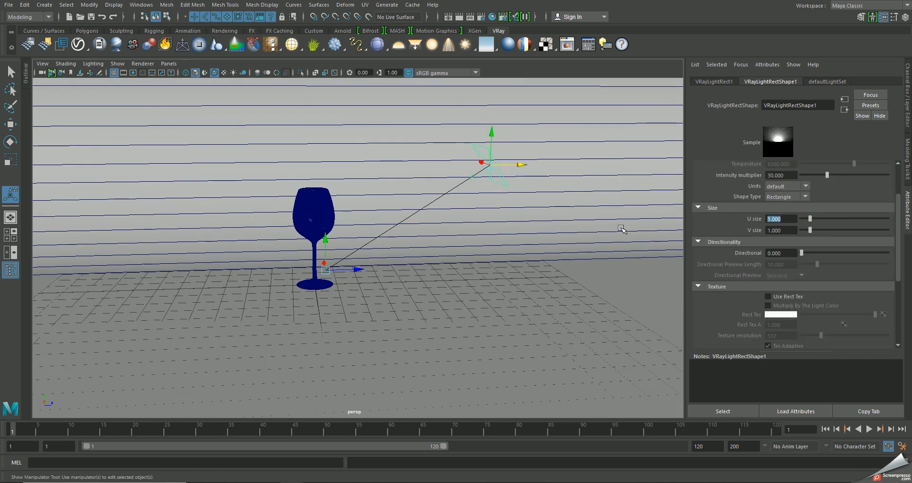
type("3")
key("Return")
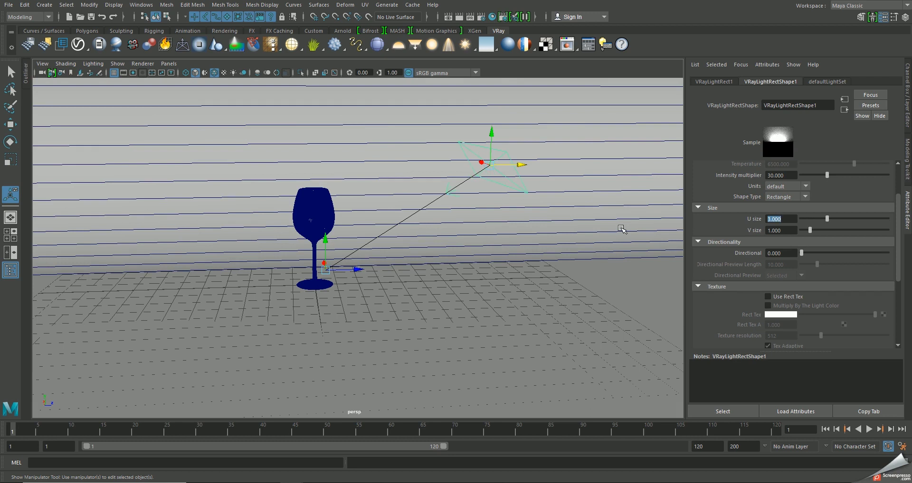
- Raise the rectangle light higher above the glass, then frame the glass from the front
mouse_move(606, 119)
left_mouse_down("alt")
mouse_move(506, 185)
mouse_move(512, 199)
left_mouse_up("alt")
left_click_drag(587, 201, 611, 194, "alt")
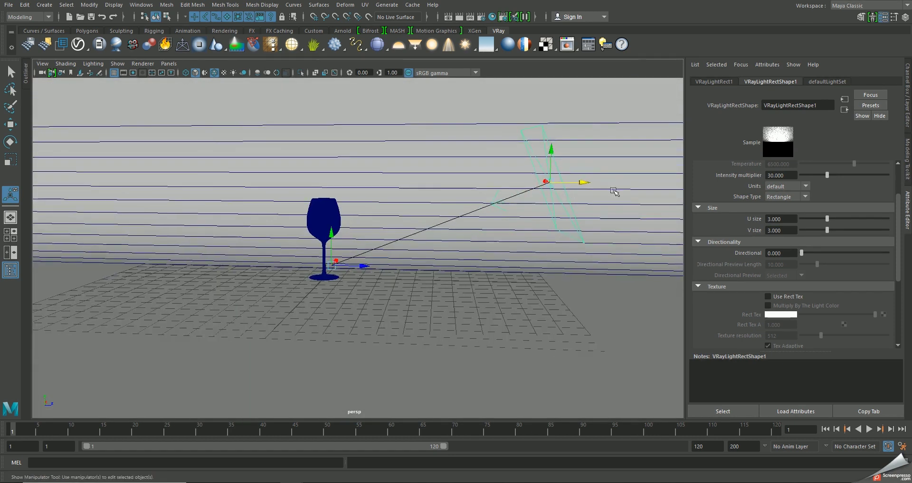
left_click_drag(610, 149, 573, 282, "alt")
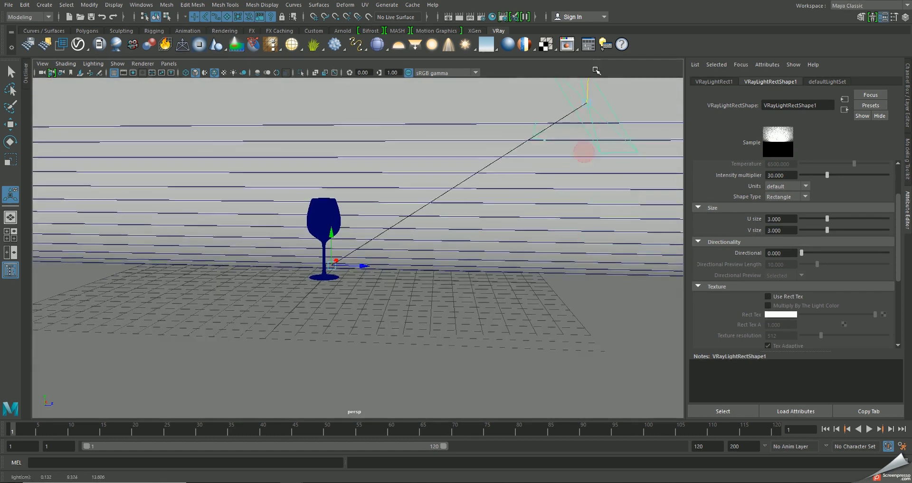
left_click_drag(494, 173, 491, 151)
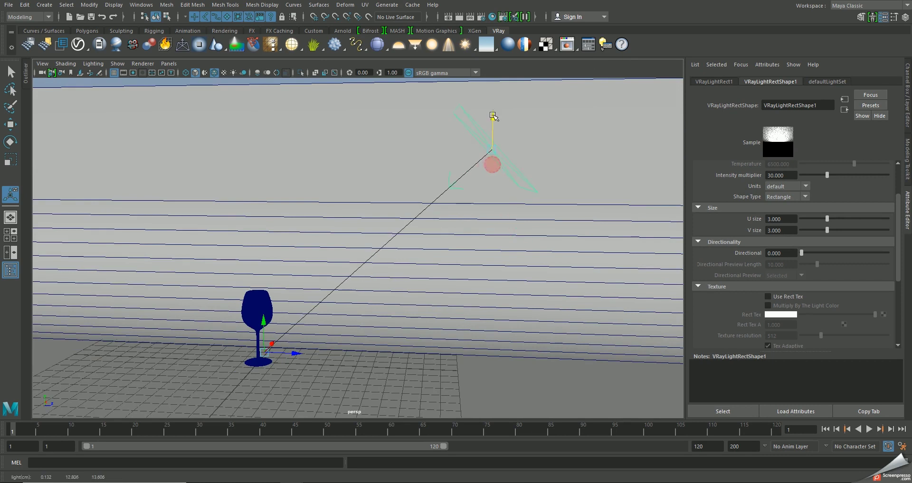
left_click_drag(437, 196, 621, 210, "alt")
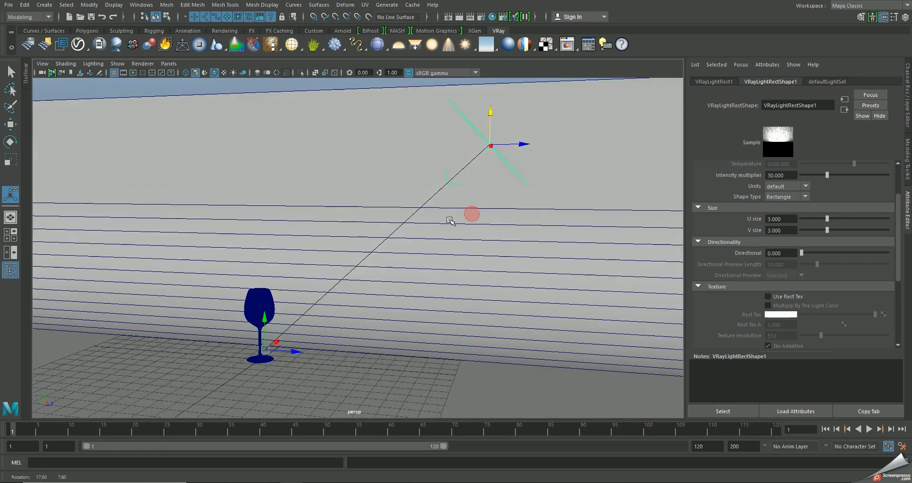
left_click_drag(472, 213, 489, 209, "alt")
left_click_drag(337, 255, 353, 252, "alt")
mouse_move(409, 194)
right_mouse_down("alt")
mouse_move(414, 279)
mouse_move(427, 300)
right_mouse_up("alt")
left_click_drag(427, 299, 428, 238, "alt")
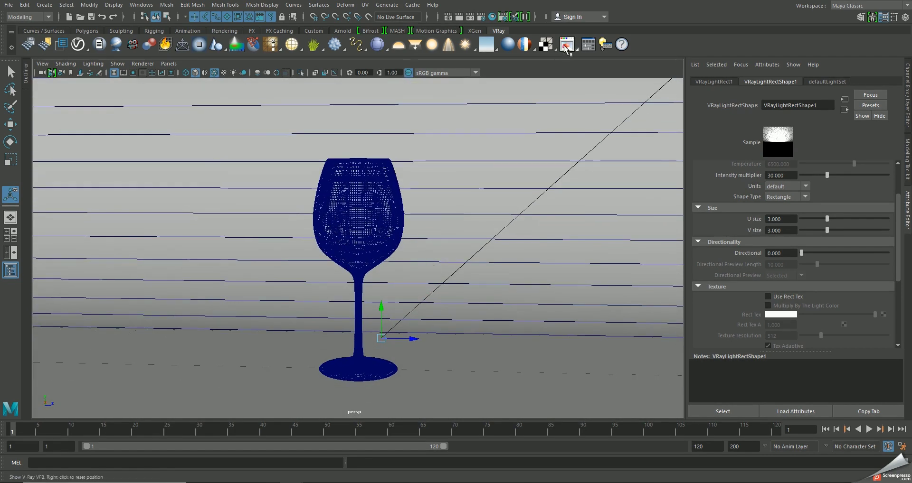
- Run a V-Ray test render of the clear glass in the frame buffer, then minimize it
left_click(567, 45)
left_click(566, 138)
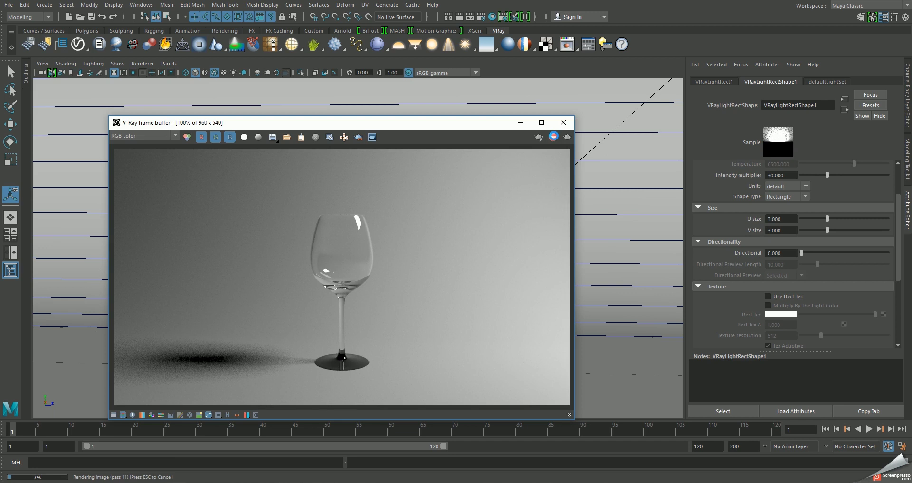
left_click(553, 137)
left_click_drag(494, 132, 535, 174)
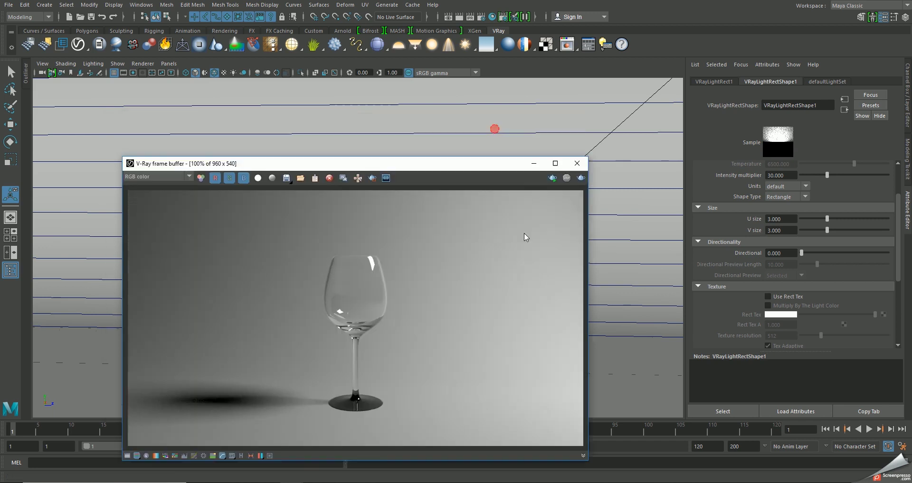
left_click(555, 159)
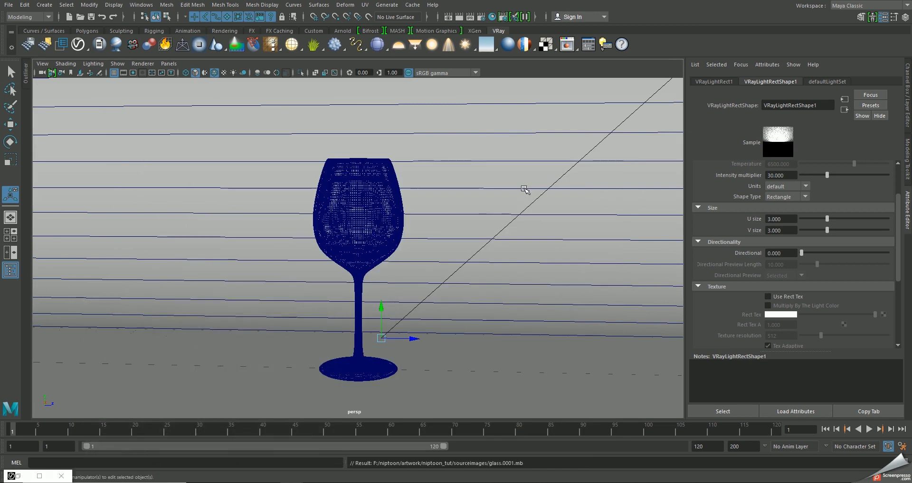
- Move the rectangle light lower beside the glass and aim its target at the glass
scroll(445, 183, "down", 3)
scroll(447, 239, "down", 2)
left_click_drag(446, 238, 554, 259, "alt")
left_click_drag(543, 164, 566, 261)
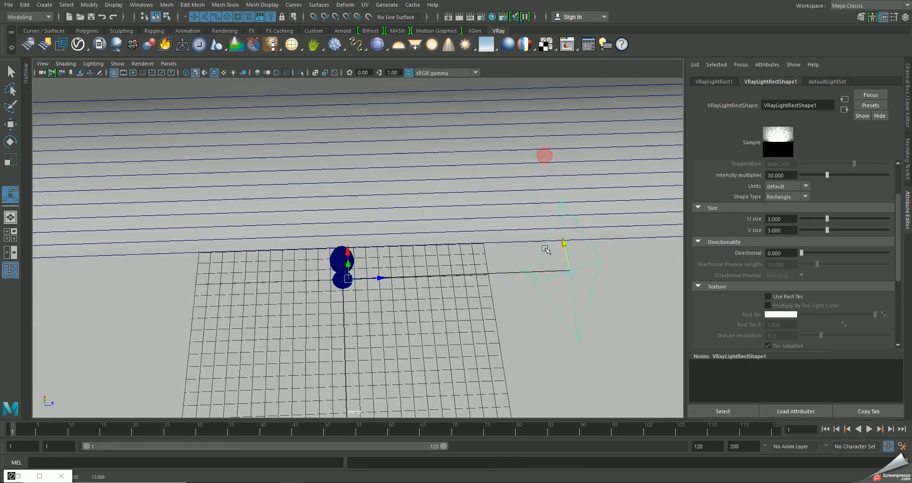
mouse_move(347, 250)
left_mouse_down()
mouse_move(346, 218)
mouse_move(438, 185)
left_mouse_up()
scroll(790, 251, "up", 2)
scroll(791, 251, "up", 2)
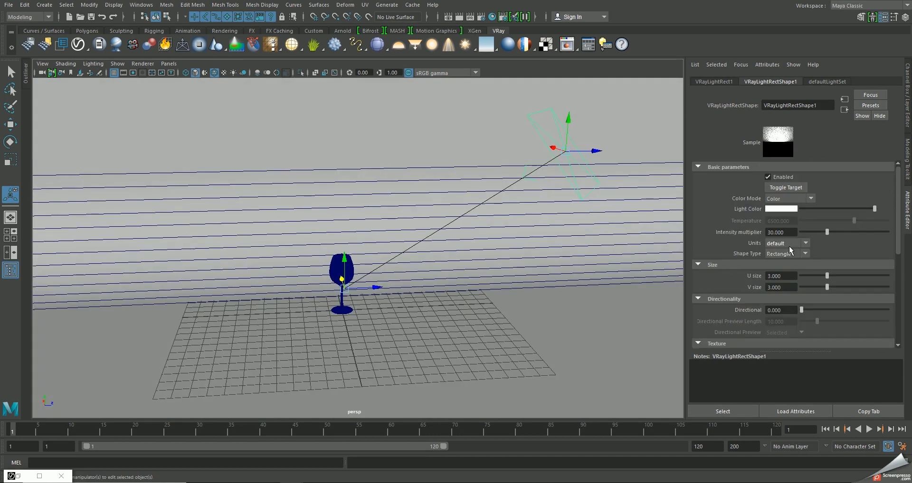
- Set the light's intensity multiplier to 25 and its colour to fully saturated orange
left_click(791, 232)
type("25.000")
key("Return")
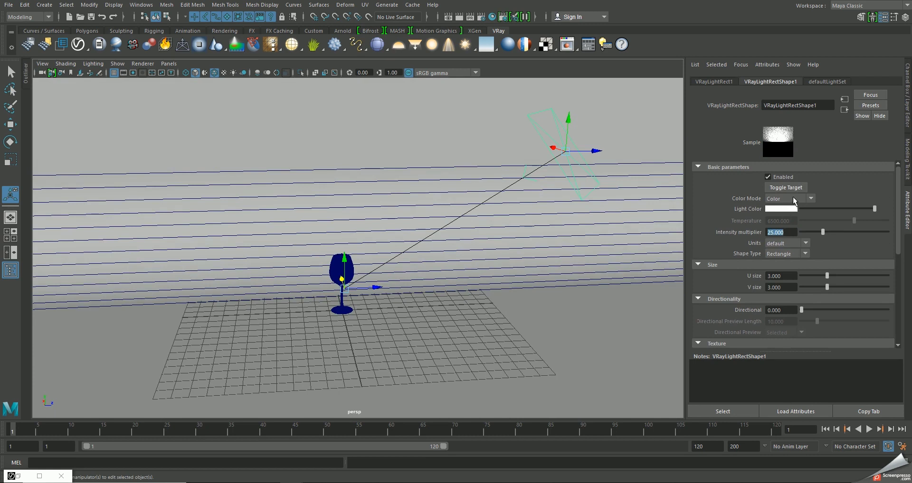
left_click(786, 207)
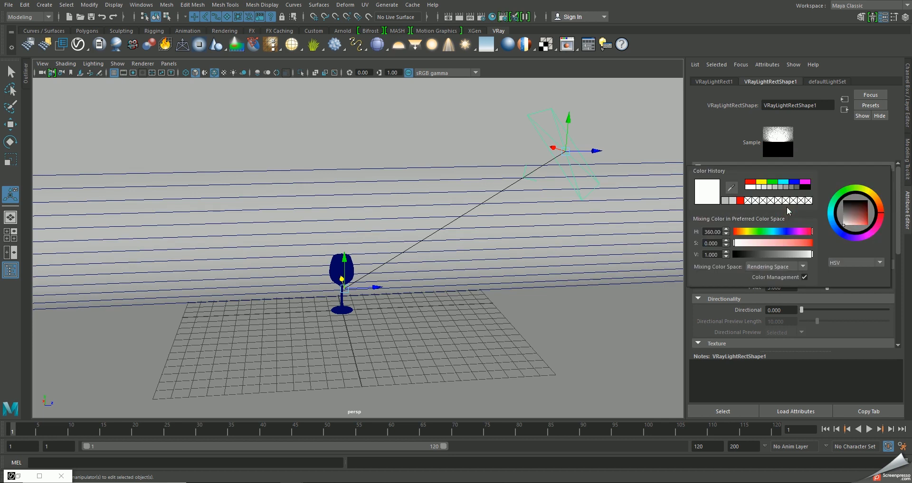
left_click(748, 181)
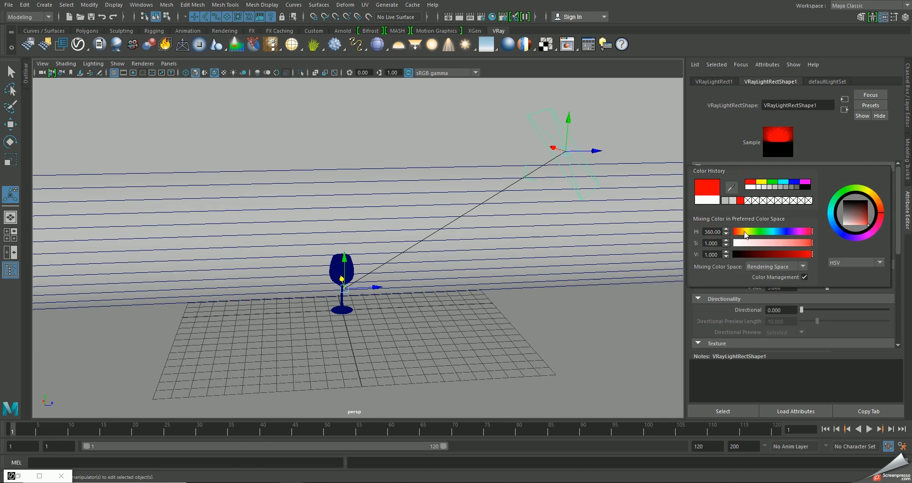
left_click_drag(744, 235, 739, 235)
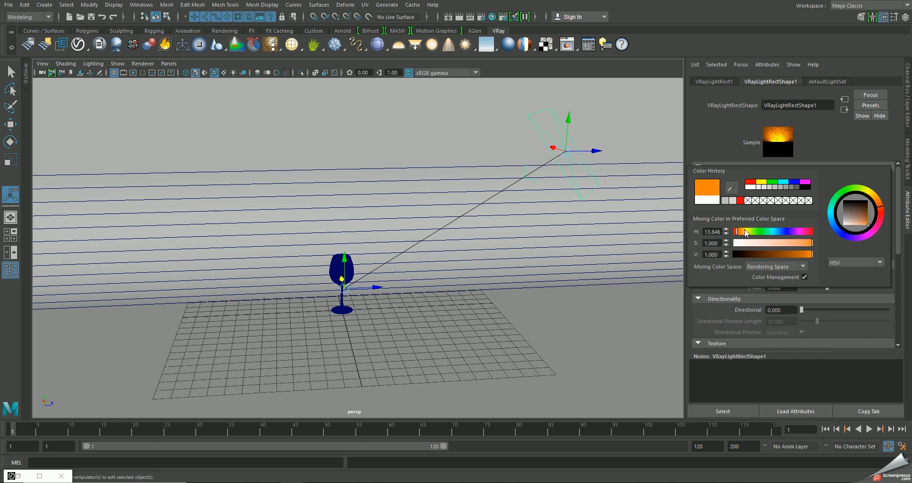
mouse_move(598, 175)
left_mouse_down("alt")
mouse_move(591, 185)
mouse_move(156, 179)
left_mouse_up("alt")
- Duplicate the orange light as VRayLightRect2, move it left of the glass, and colour it cyan
key("ctrl+d")
left_click_drag(398, 270, 349, 273)
left_click(781, 211)
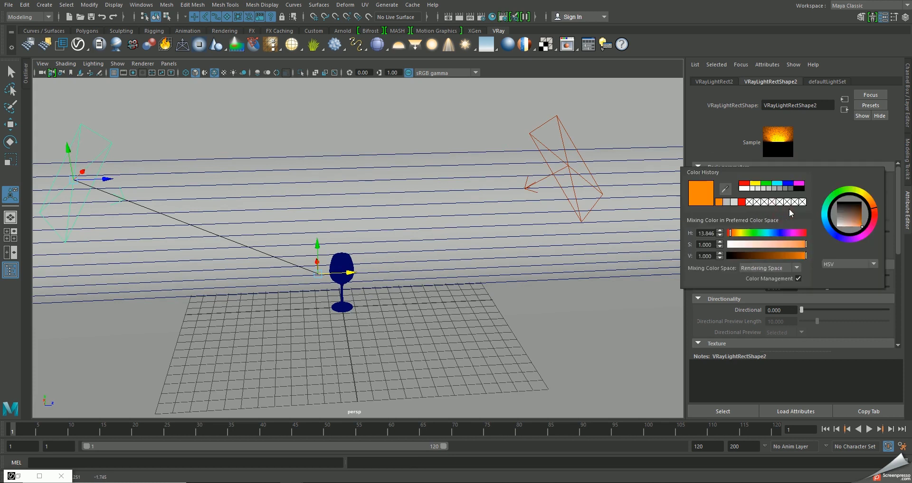
left_click(778, 184)
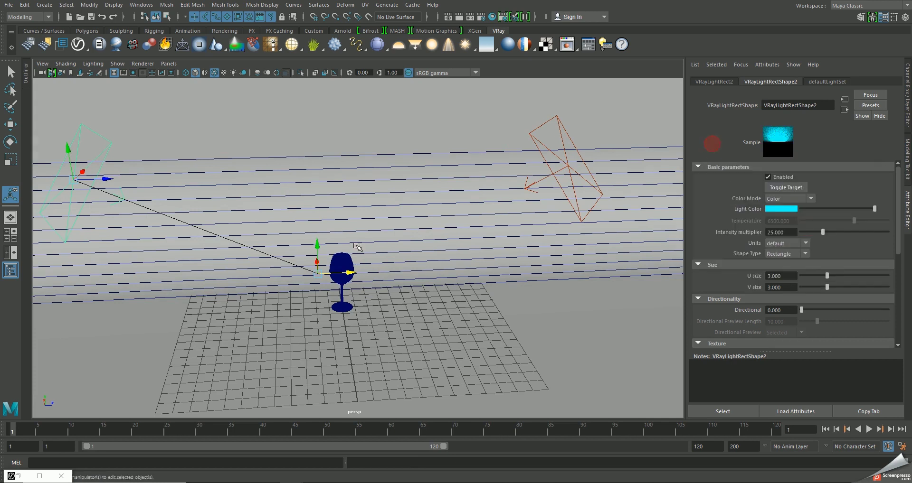
left_click_drag(421, 227, 312, 187, "alt")
scroll(428, 356, "up", 3)
middle_click_drag(428, 356, 460, 295, "alt")
scroll(460, 296, "up", 3)
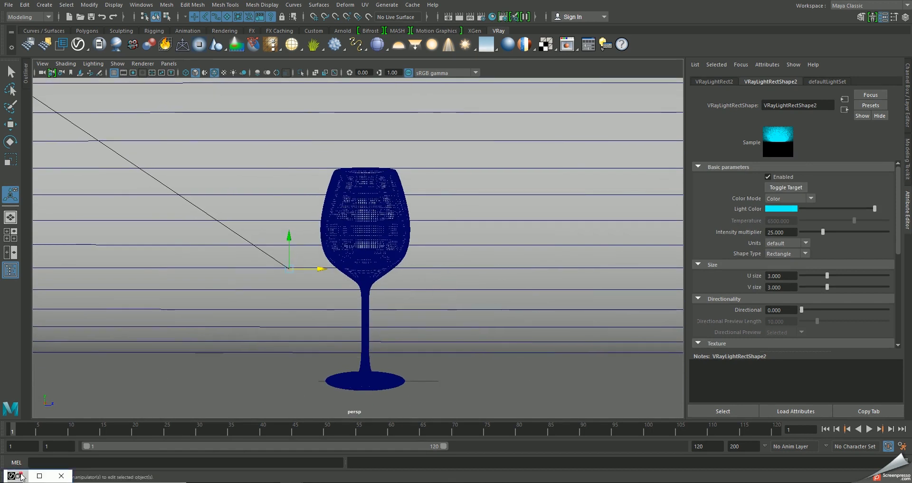
- Re-render the glass with both cyan and orange lights and review the frame buffer result
left_click(606, 175)
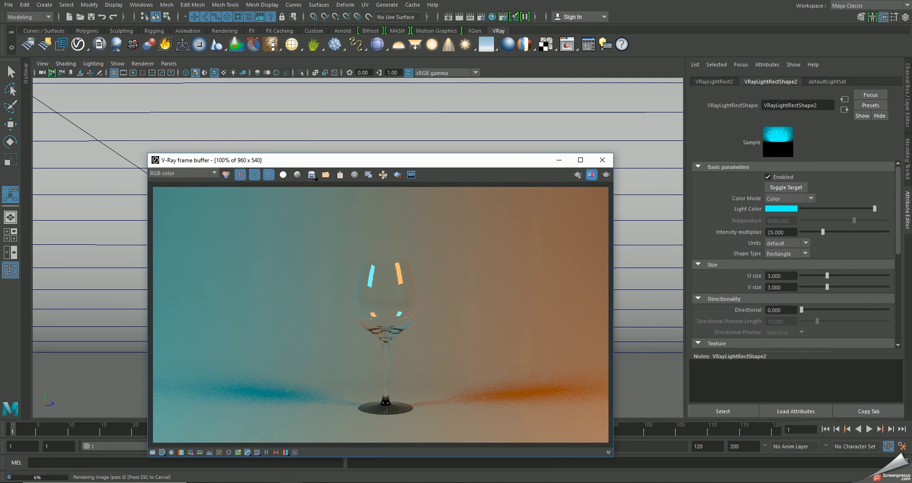
left_click_drag(427, 160, 395, 361)
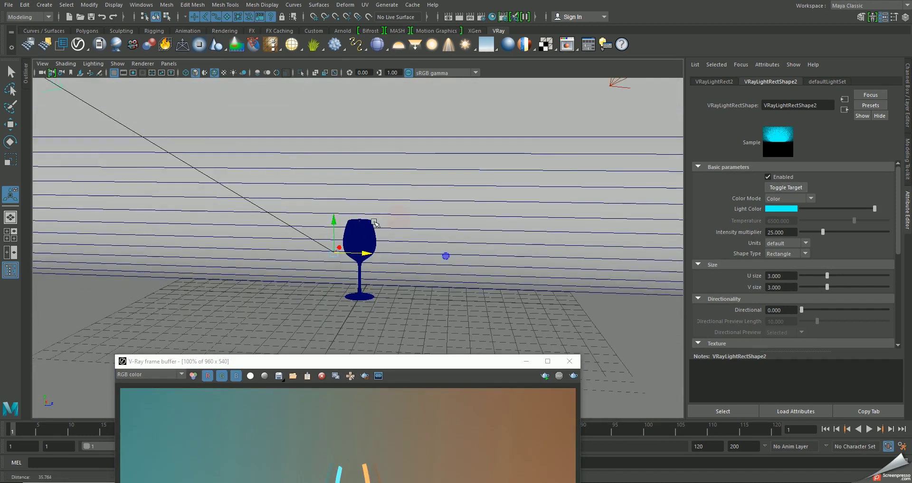
left_click_drag(373, 222, 298, 207, "alt")
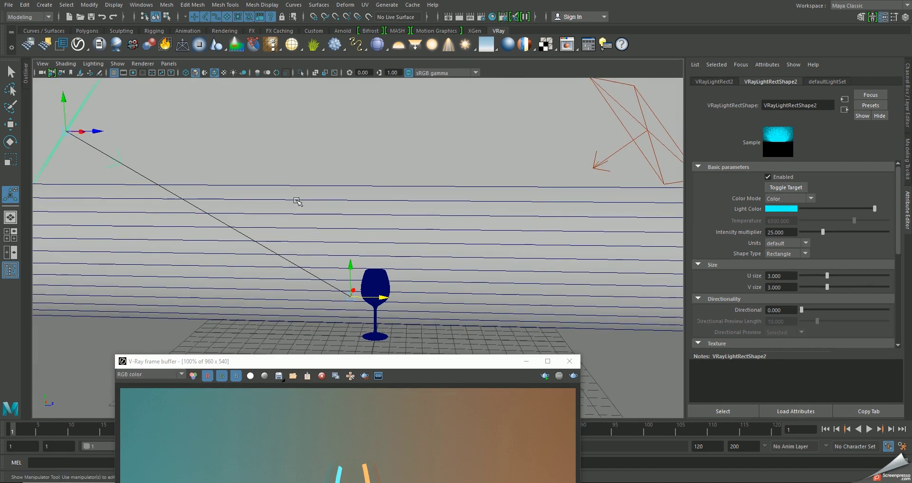
left_click_drag(367, 361, 430, 127)
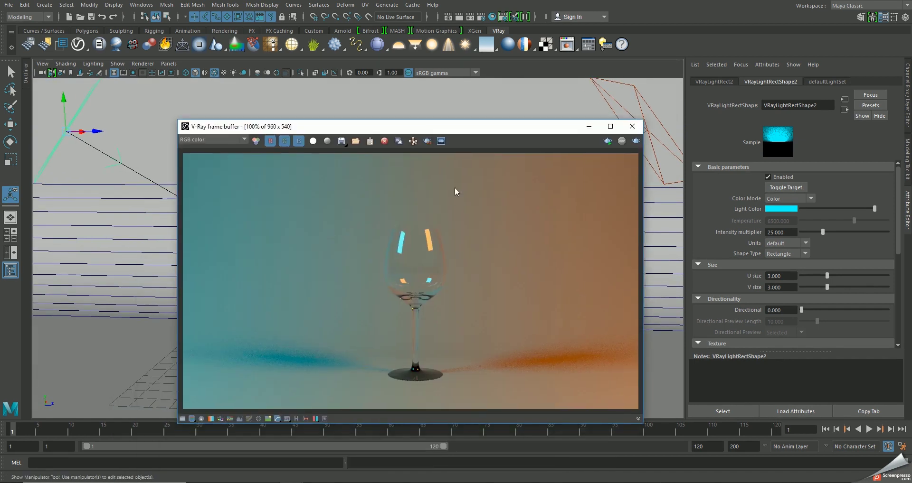